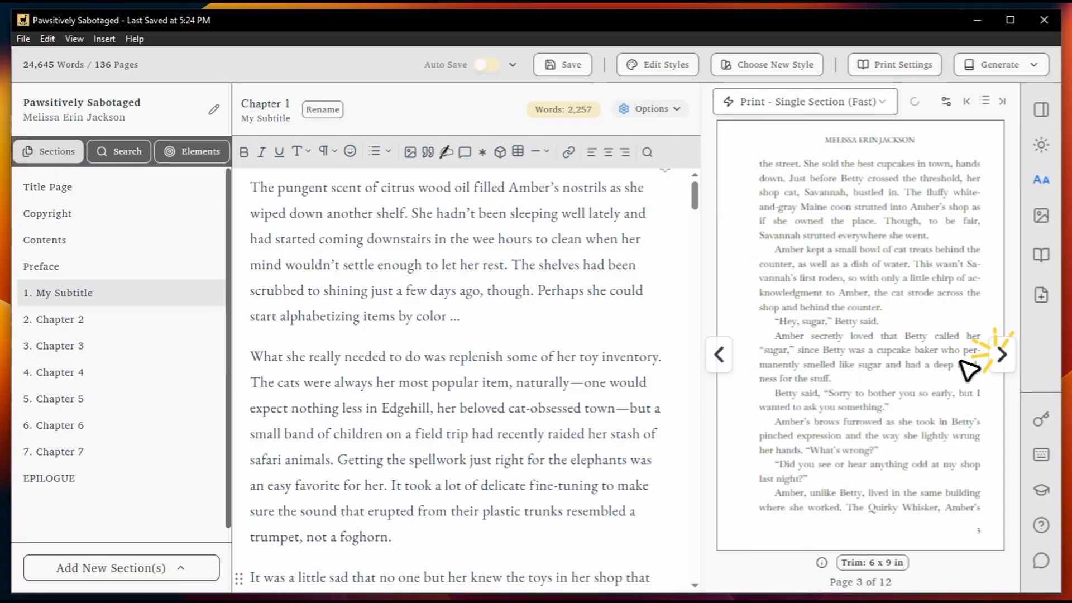
Step: Return the preview to Chapter 1's first page, and view Chapters 2 and 3 before reopening Chapter 1
left_click(720, 356)
left_click(719, 357)
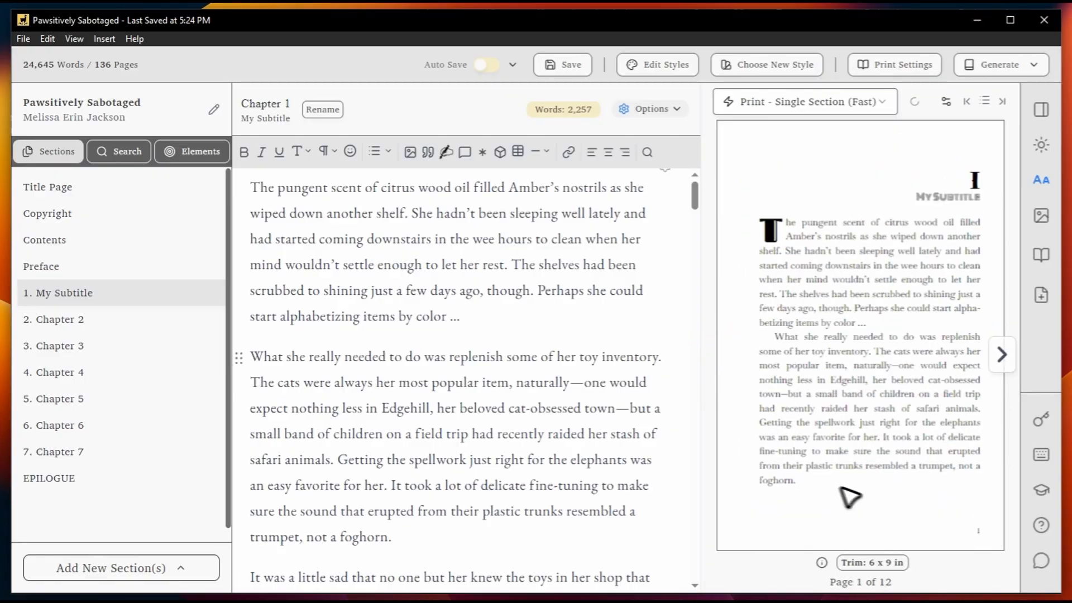
left_click(112, 319)
left_click(113, 345)
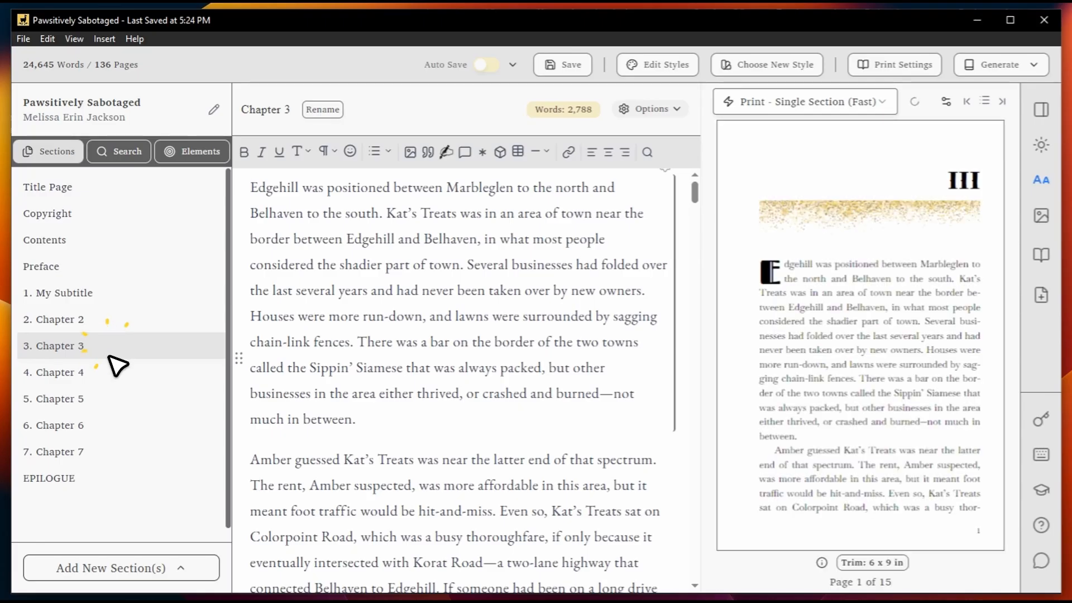
left_click(132, 292)
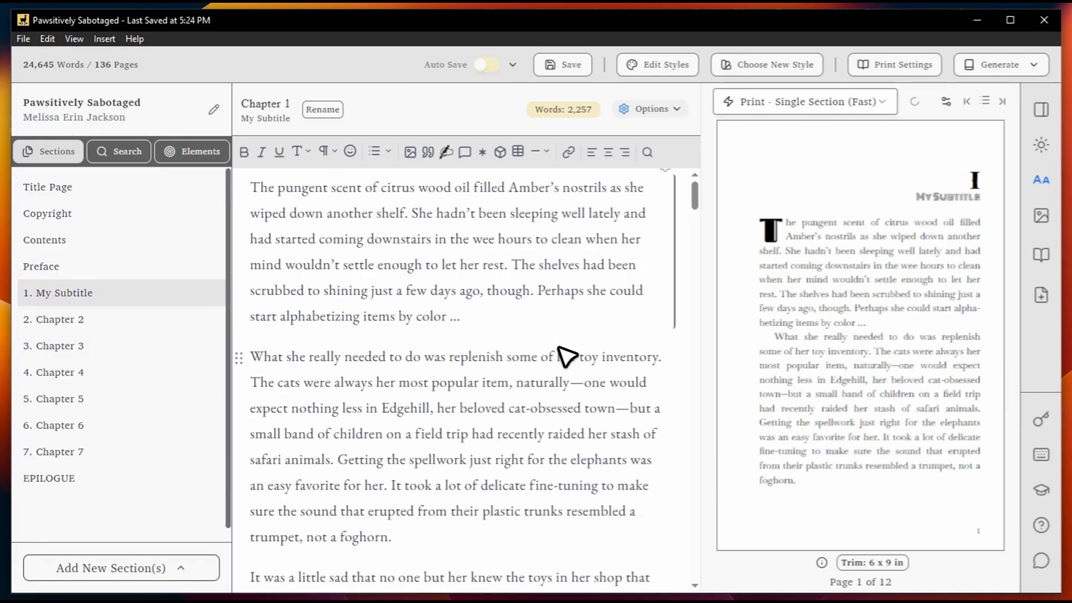
mouse_move(834, 366)
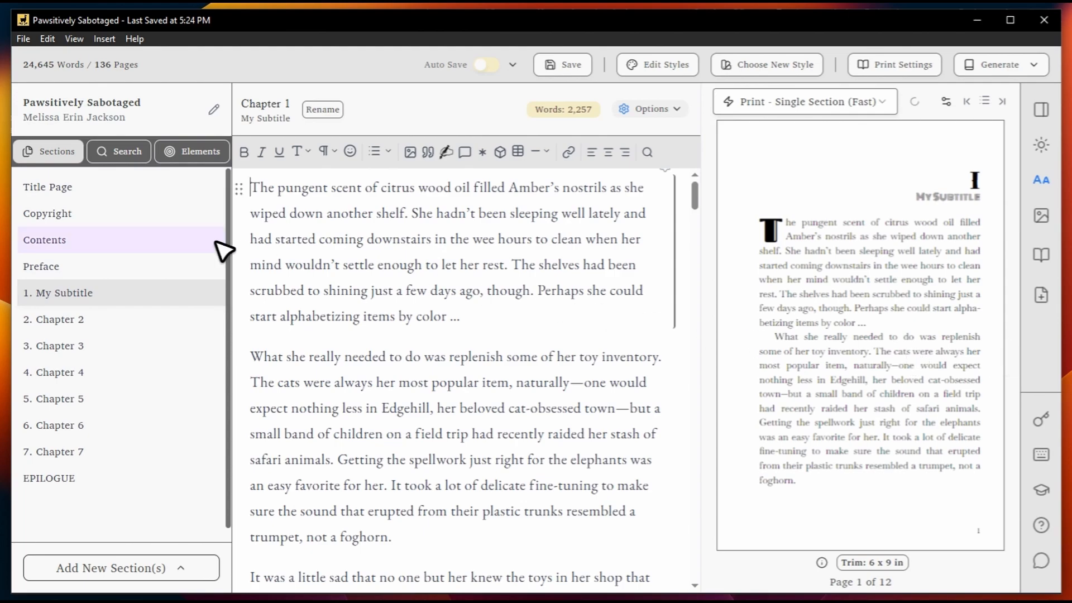
Step: Open the Contents section and switch the preview to Print - Whole Book (Slower)
left_click(104, 239)
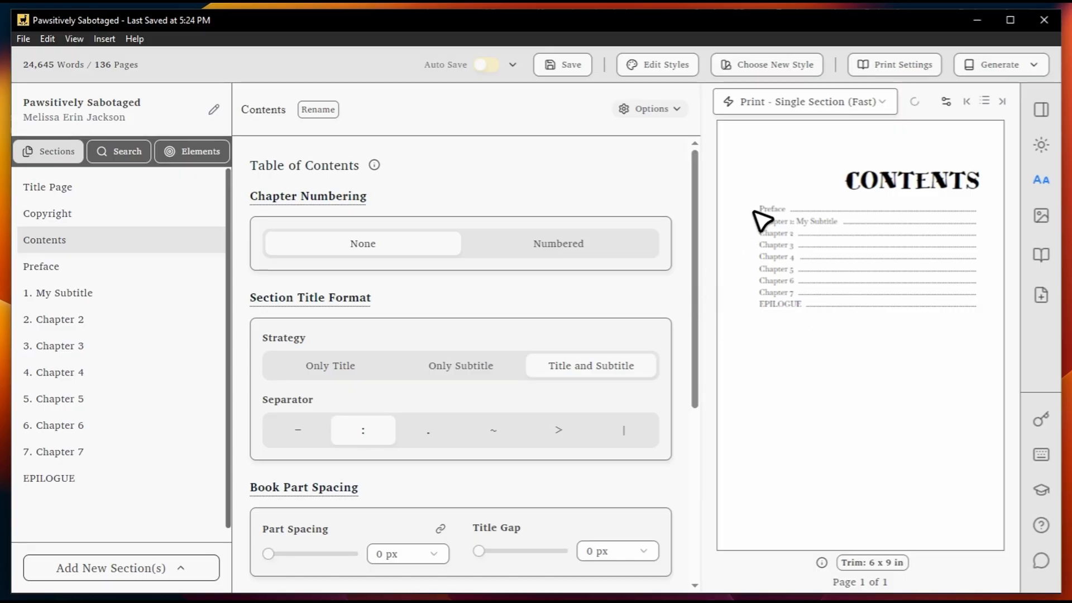
left_click(841, 102)
left_click(835, 352)
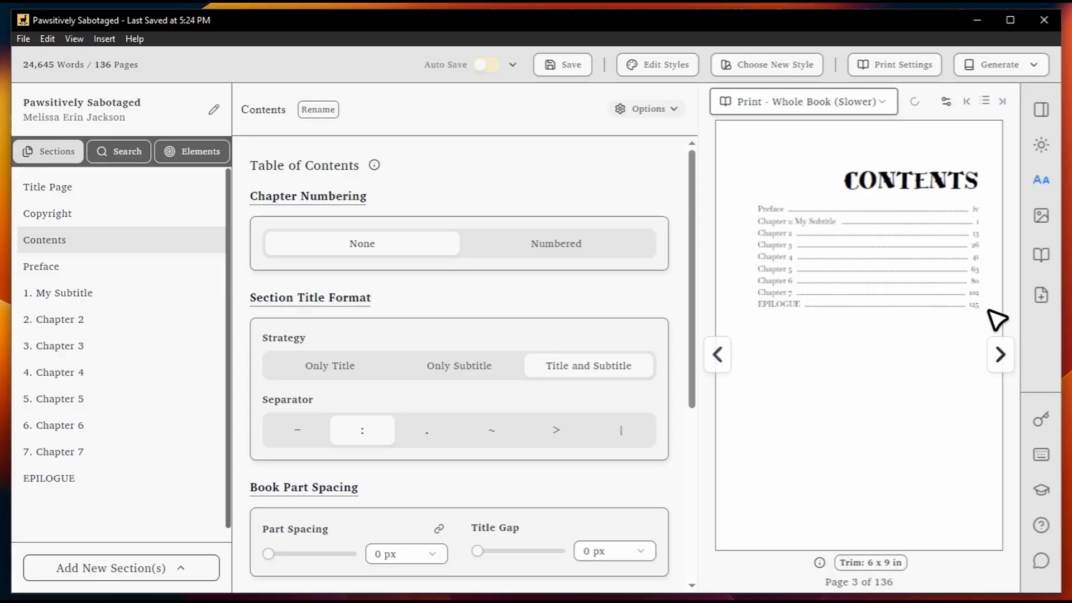
Step: Page through the whole-book preview from the Contents into Chapter 1, and return to Chapter 1's first page
left_click(1001, 354)
left_click(1000, 354)
left_click(1000, 354)
left_click(1000, 354)
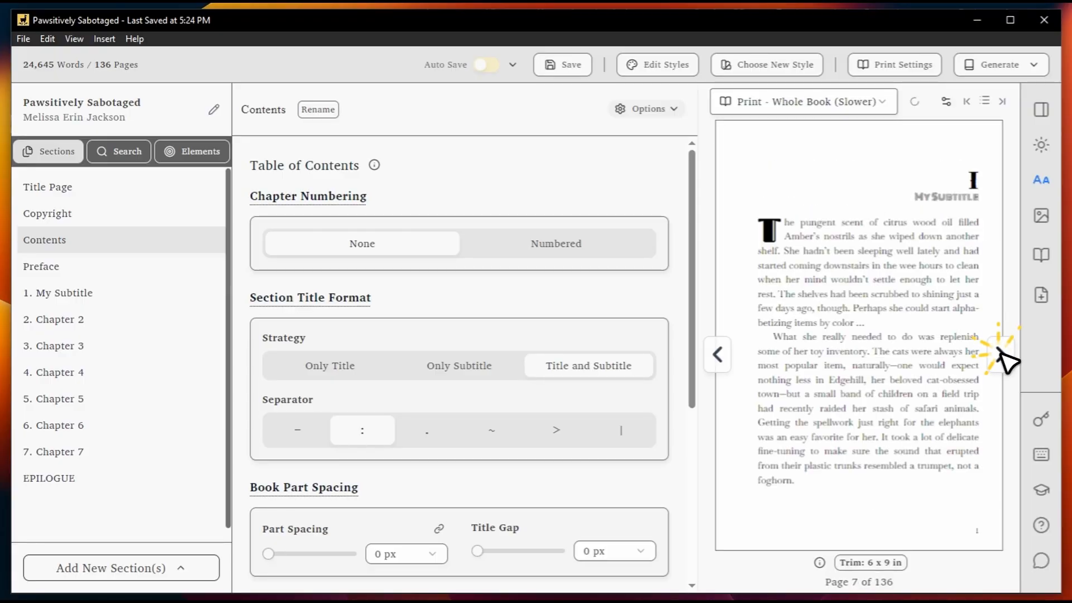
left_click(1000, 354)
left_click(1001, 354)
left_click(1001, 354)
left_click(1001, 354)
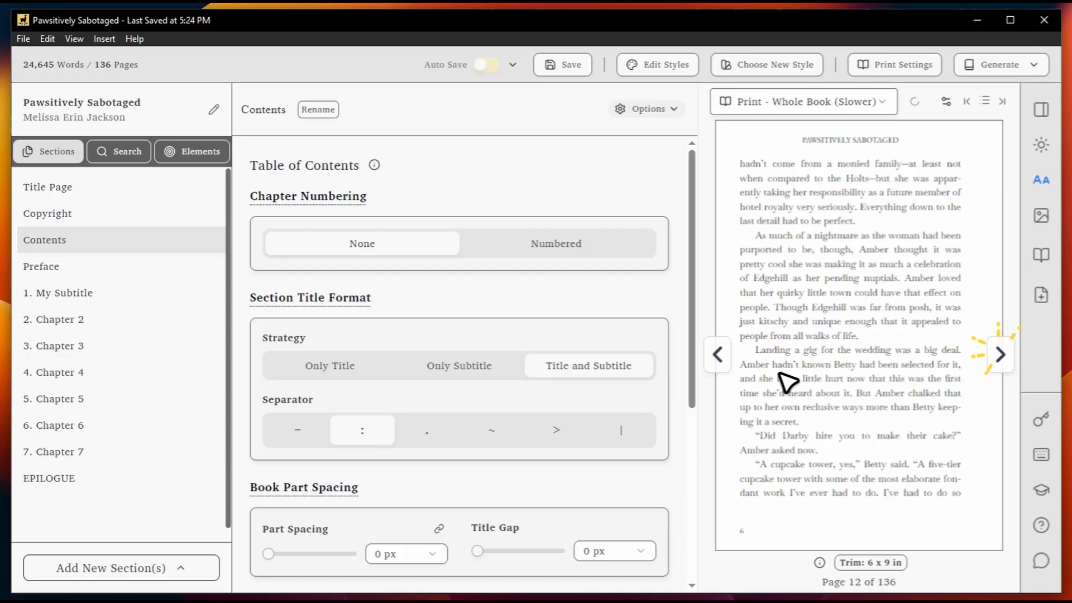
left_click(718, 355)
left_click(718, 354)
left_click(718, 355)
left_click(718, 355)
left_click(718, 355)
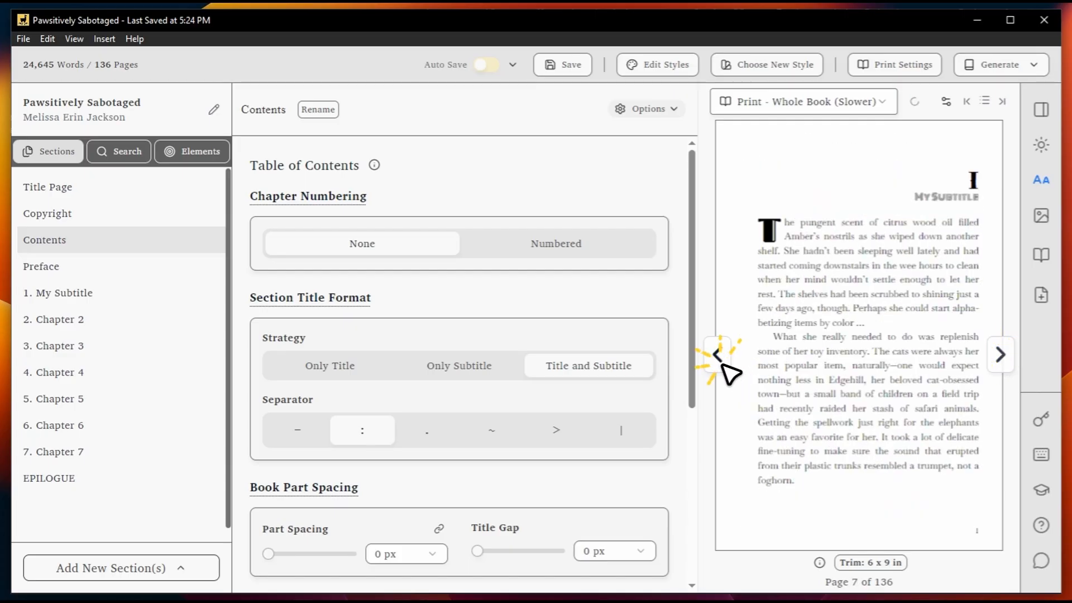
Step: Open Chapter 1 and view it in the eBook PDF Preview
left_click(100, 299)
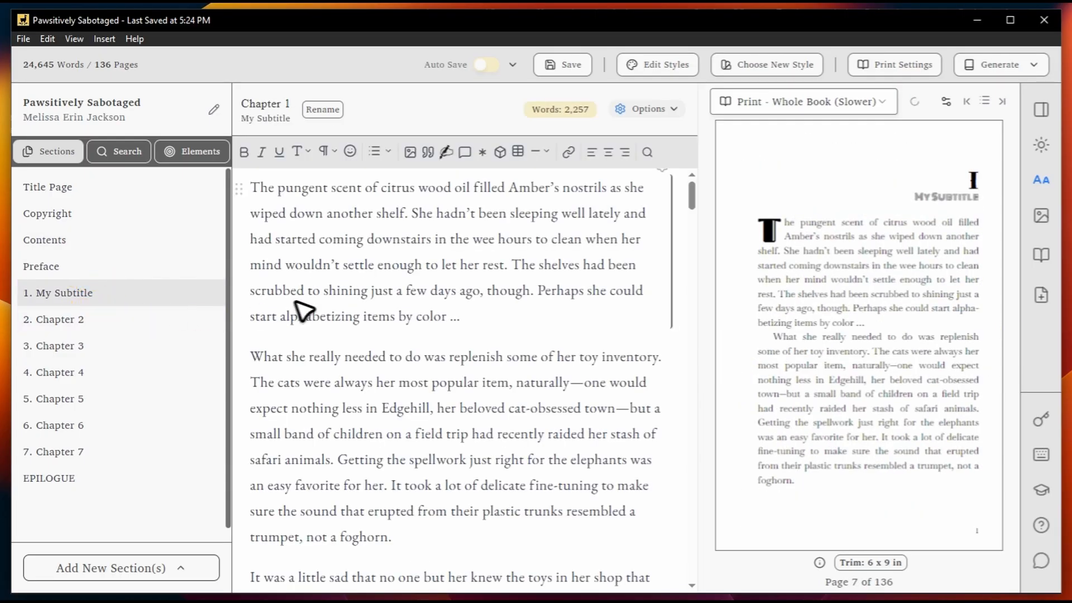
left_click(827, 100)
left_click(808, 300)
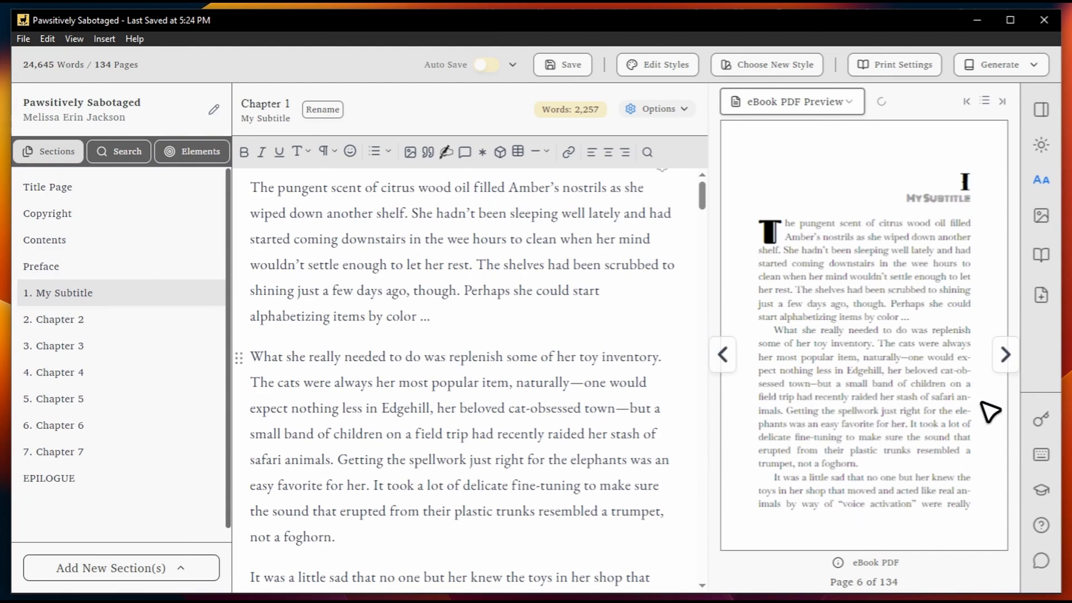
Step: Open the print settings, then expand and collapse the extended list of trim sizes
left_click(1041, 255)
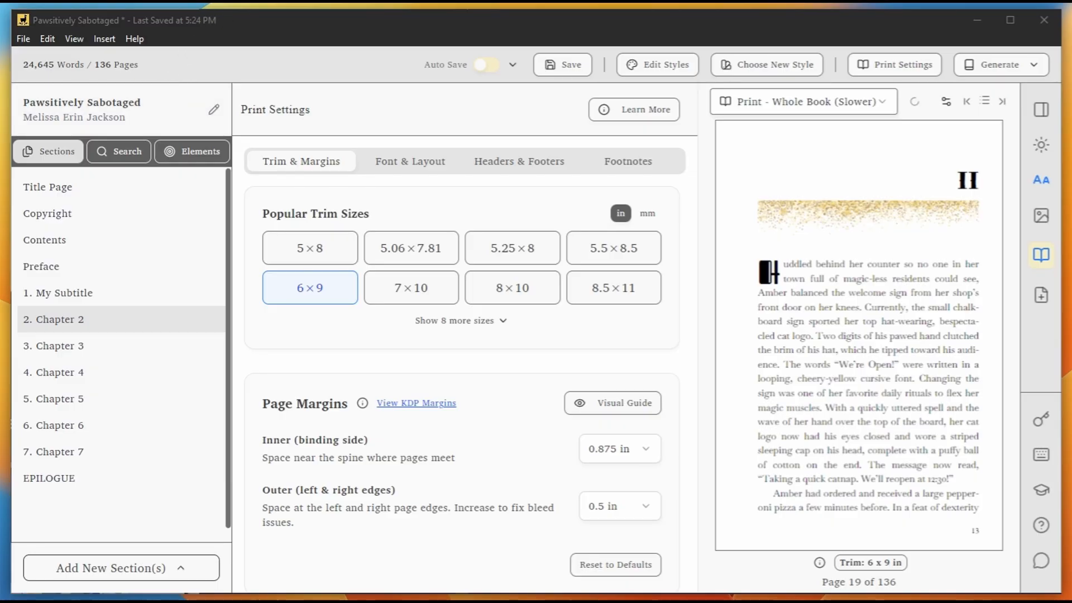
left_click(492, 323)
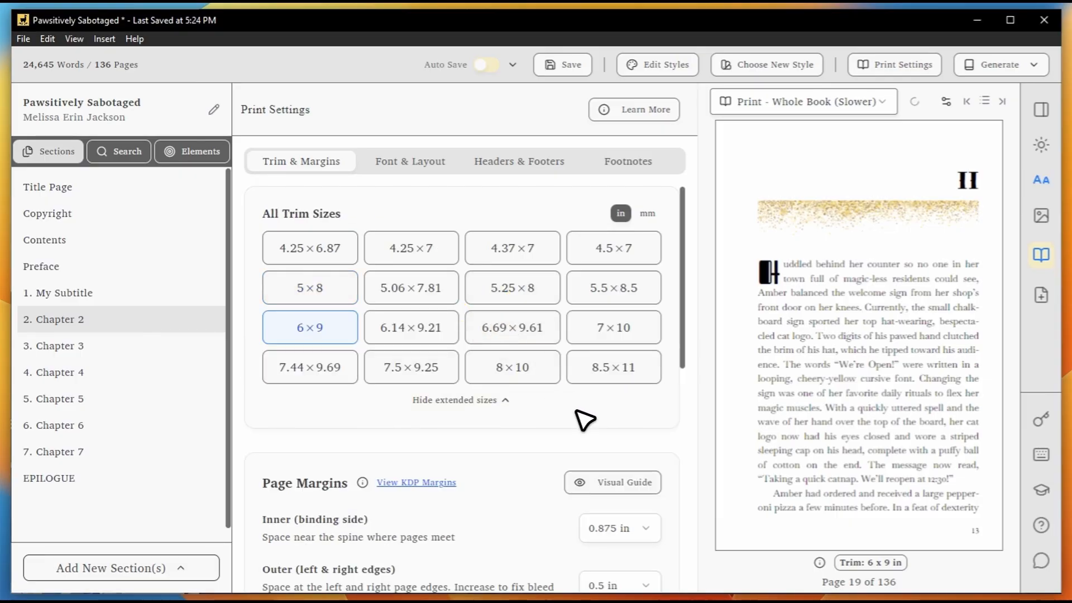
left_click(483, 401)
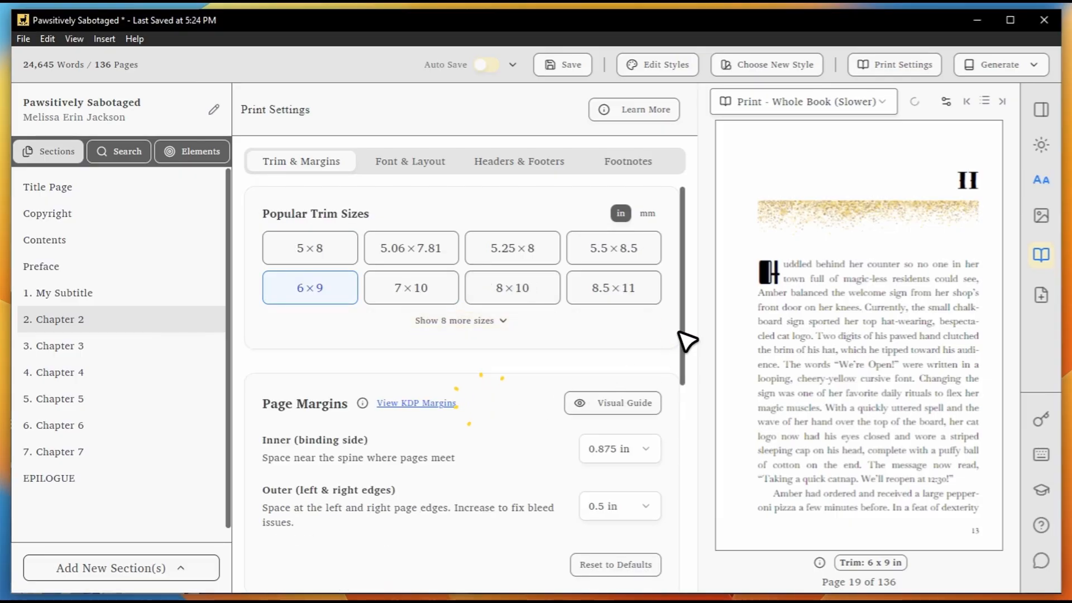
Step: Try an inner (binding side) page margin of 1 in, and undo the change
left_click_drag(681, 332, 704, 392)
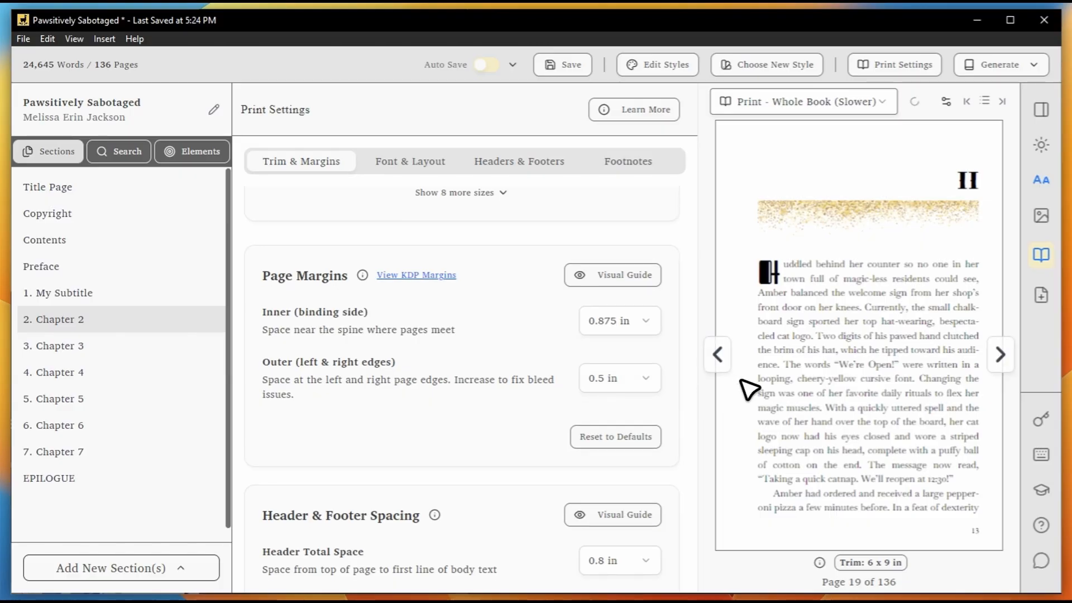
left_click(636, 329)
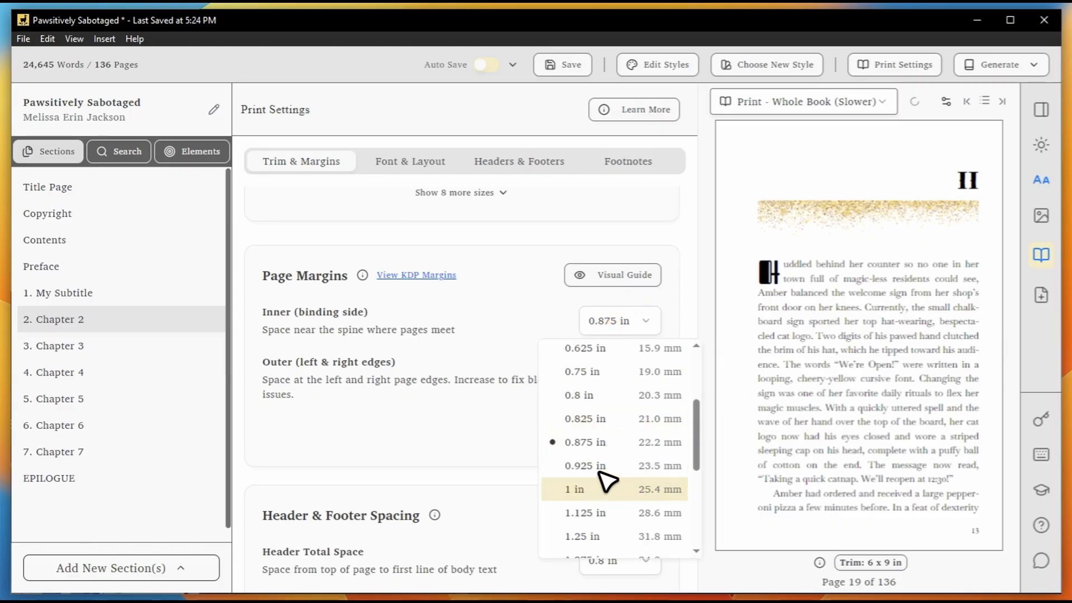
left_click(594, 488)
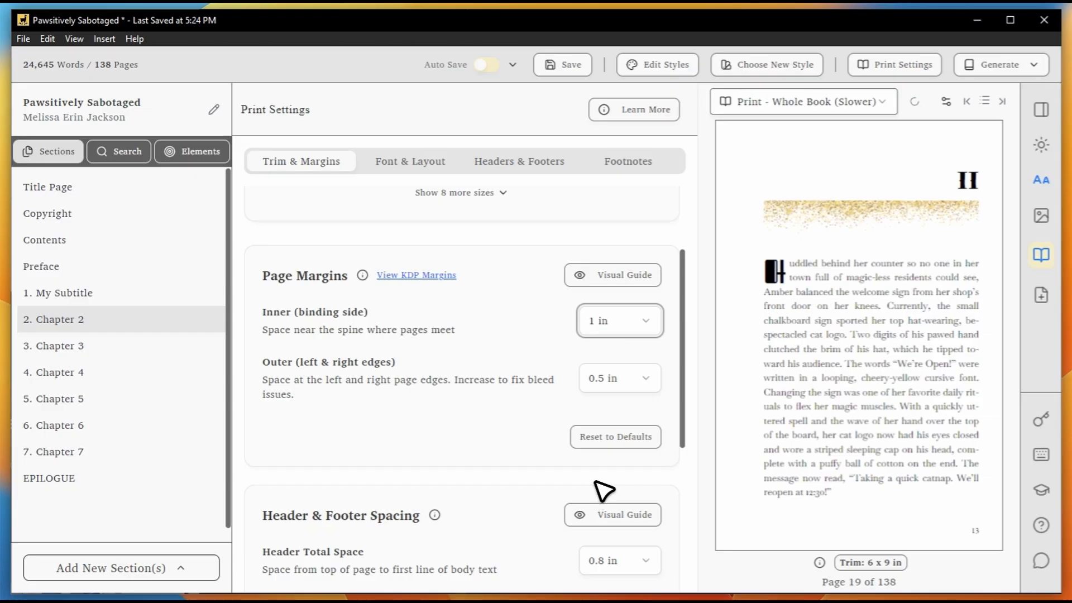
key("ctrl+shift+z")
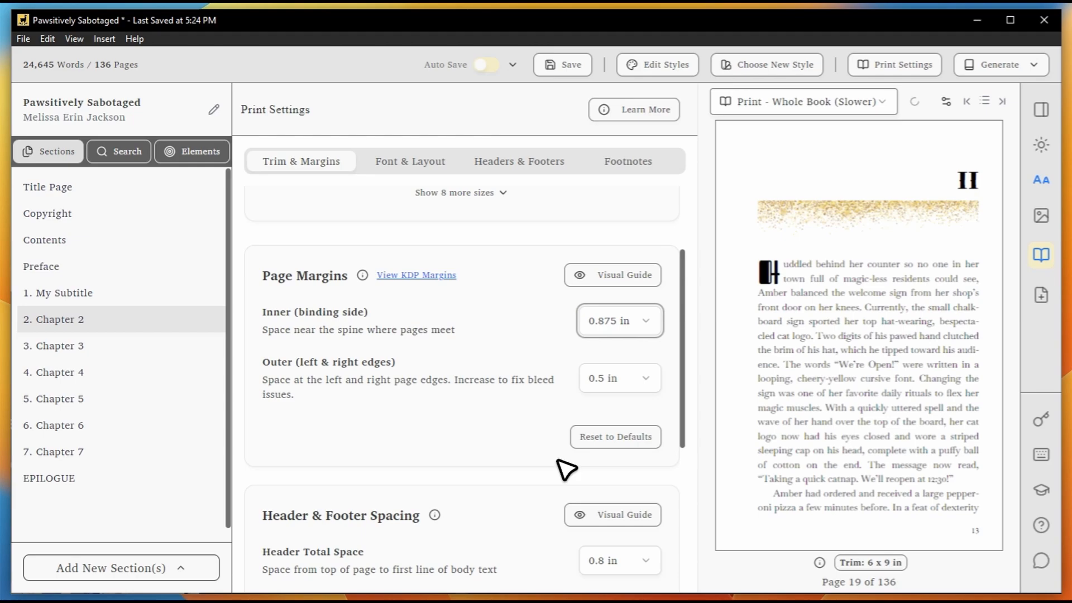
Step: Try an outer page margin of 0.8 in, and undo the change
left_click(629, 384)
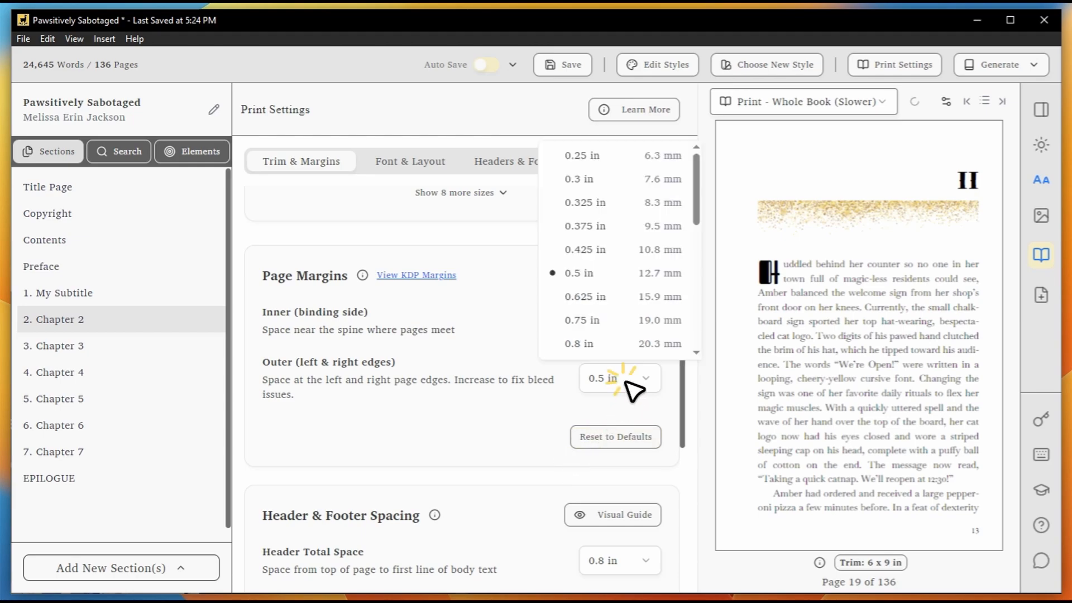
left_click(625, 344)
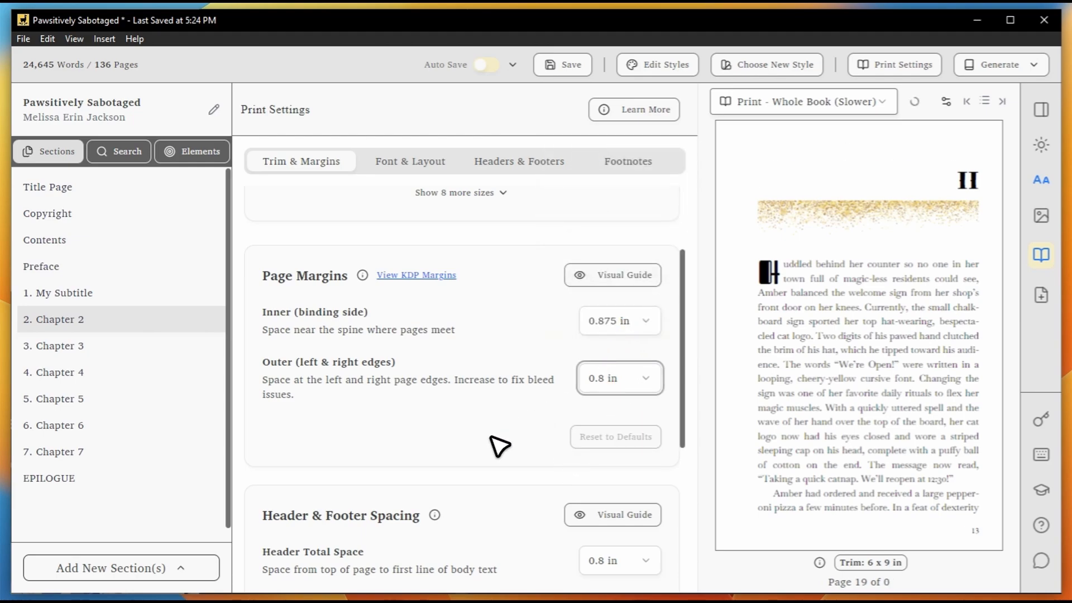
key("ctrl+shift+z")
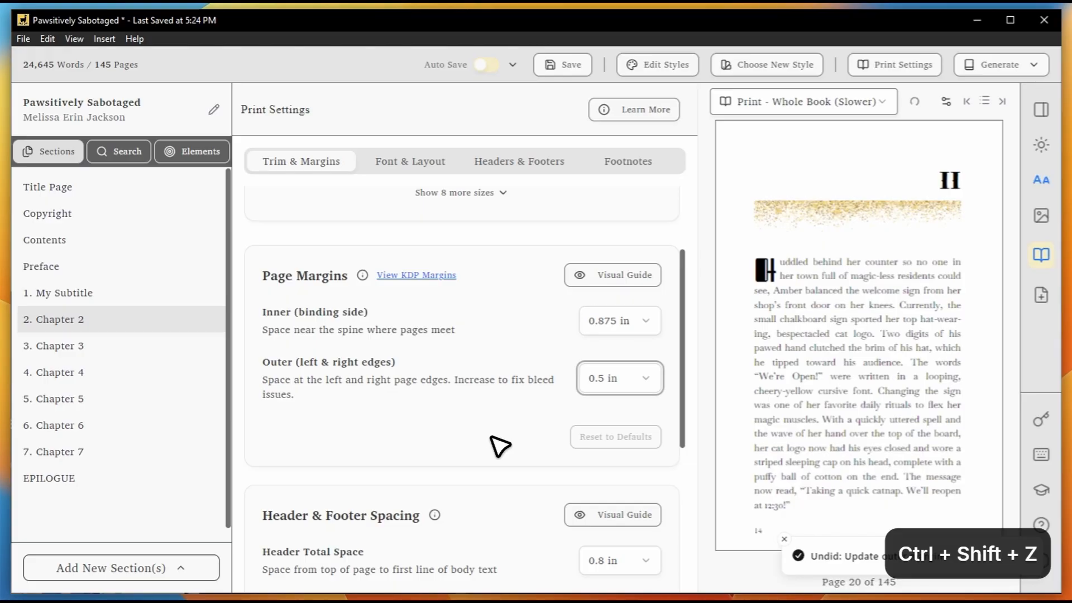
Step: Return the preview to Chapter 2's opening page, and view and close the visual guide for page margins
left_click(726, 341)
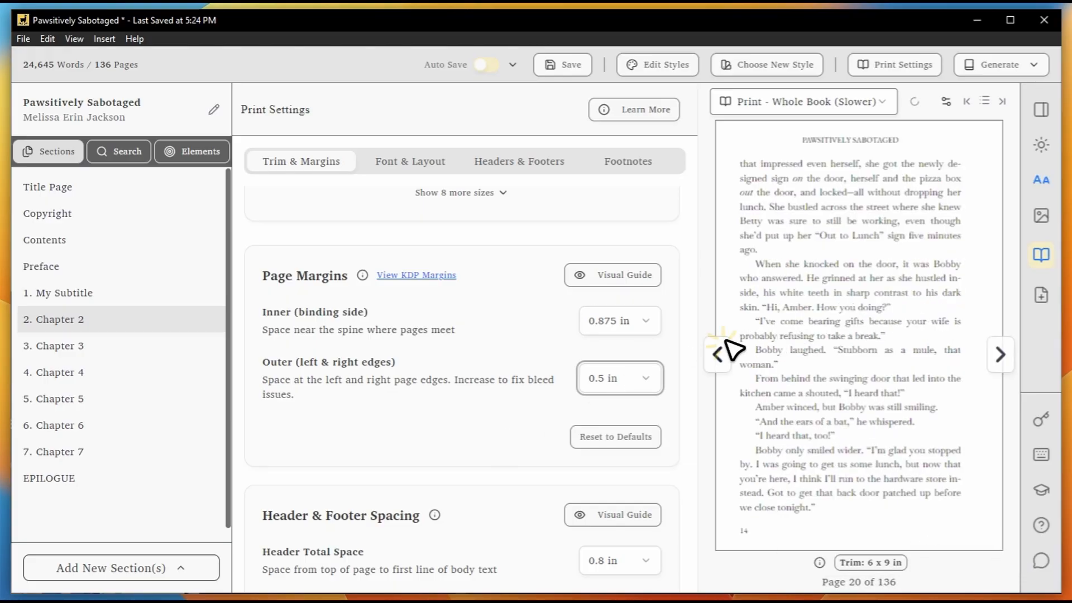
left_click(603, 273)
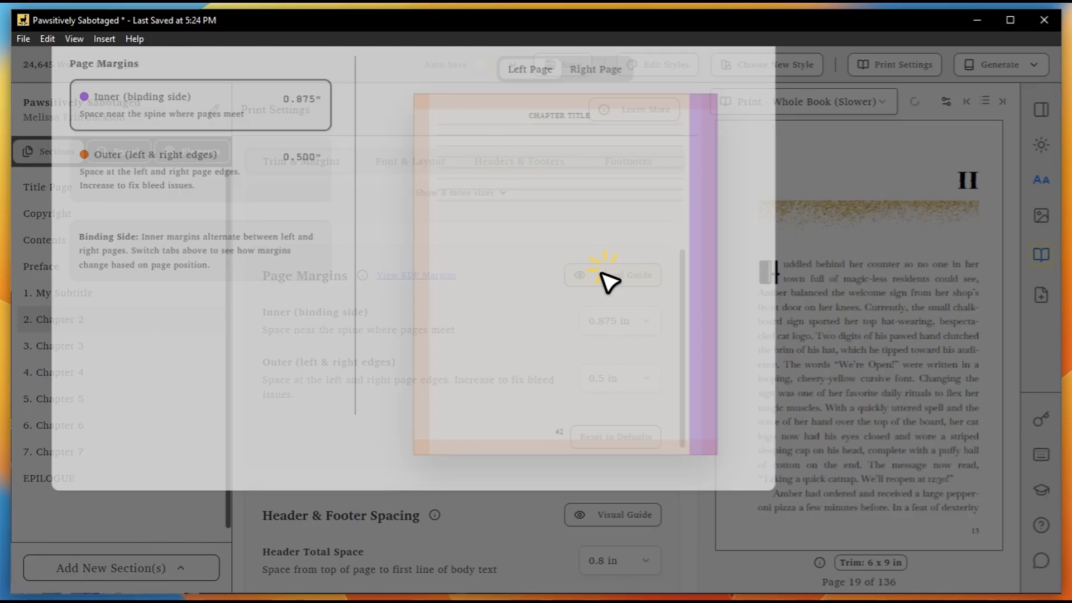
left_click(885, 77)
Step: Examine the header and footer total space and safe zones in the Header & Footer Spacing visual guide, and close it
scroll(500, 366, "down", 2)
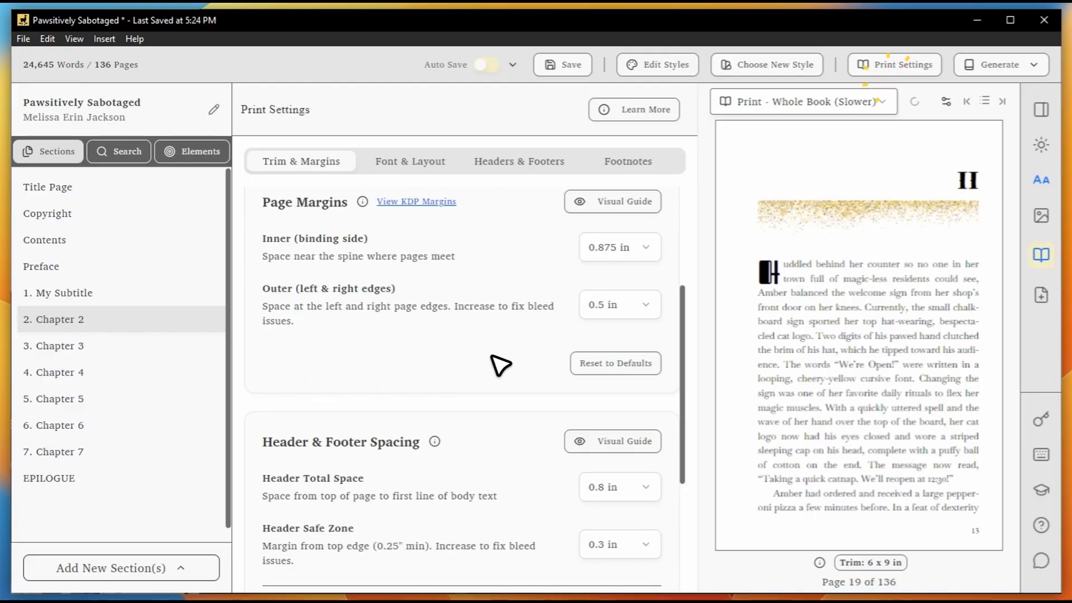
scroll(500, 366, "down", 5)
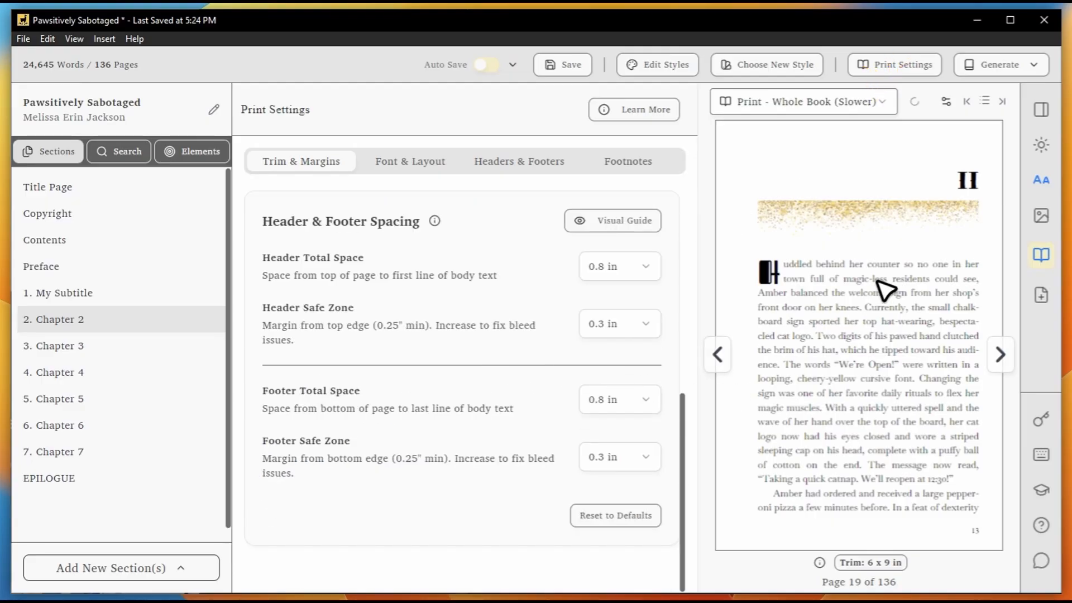
left_click(1001, 355)
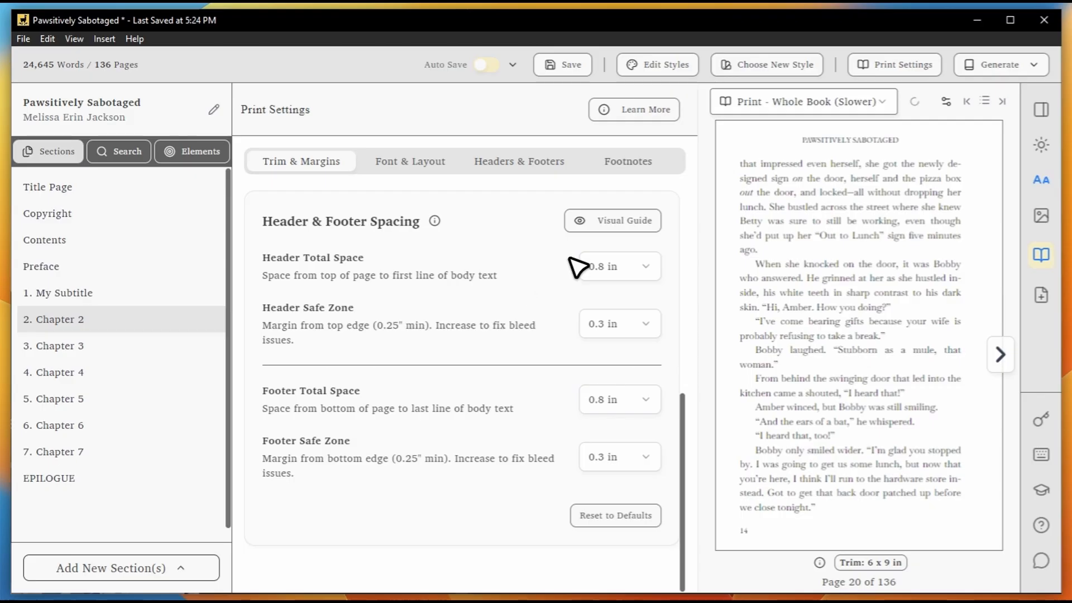
left_click(606, 221)
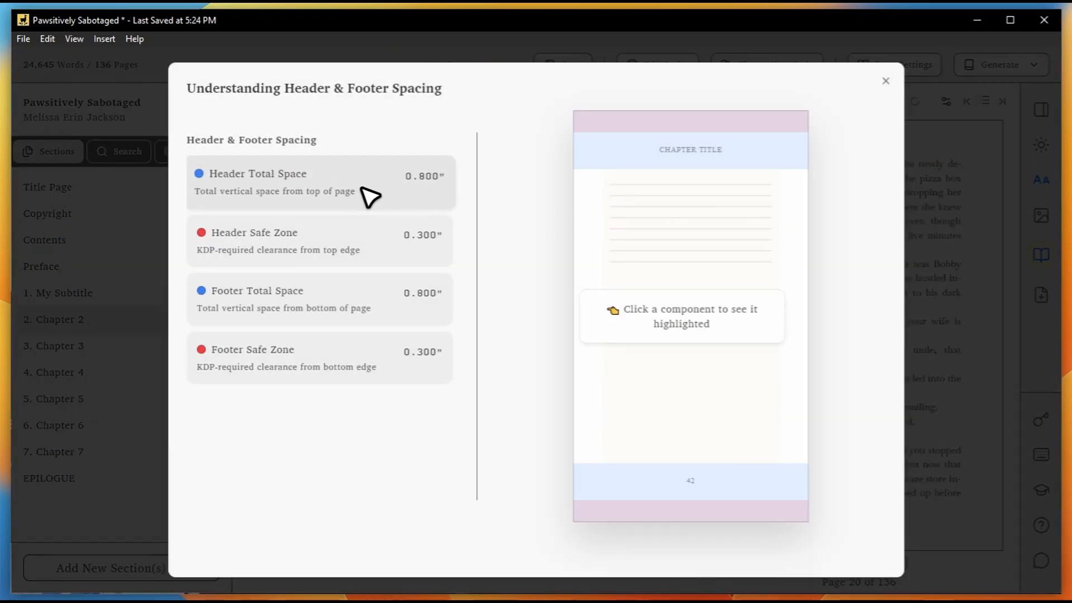
left_click(316, 233)
left_click(373, 357)
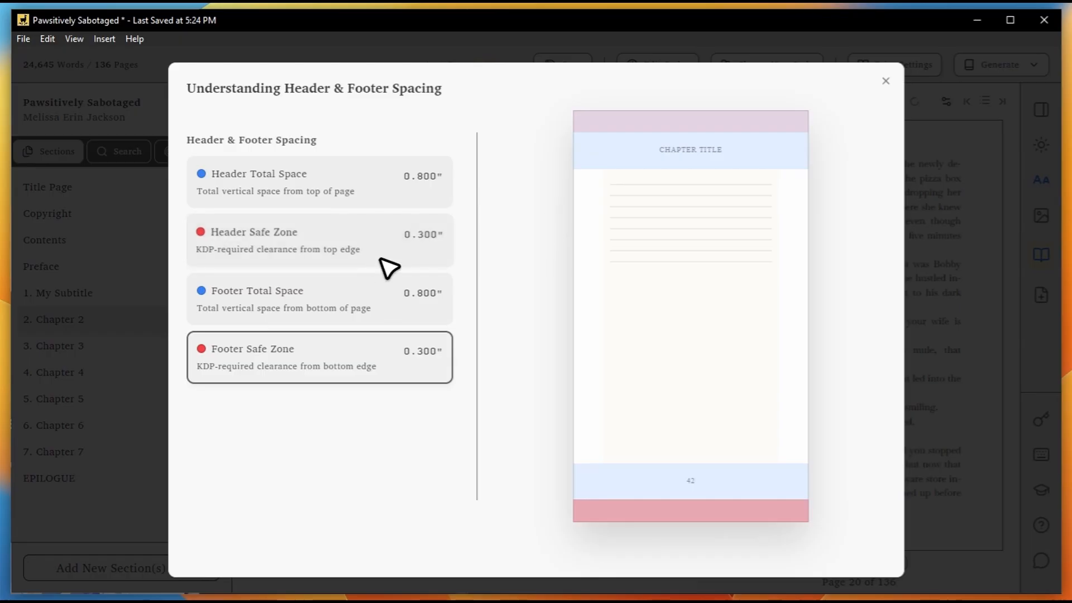
left_click(347, 245)
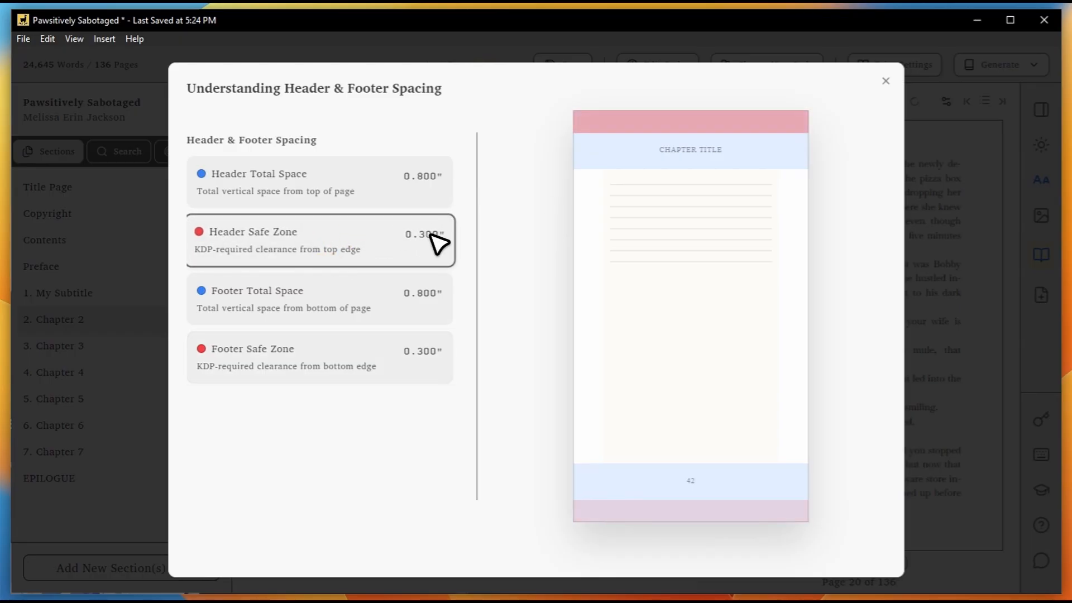
left_click(434, 357)
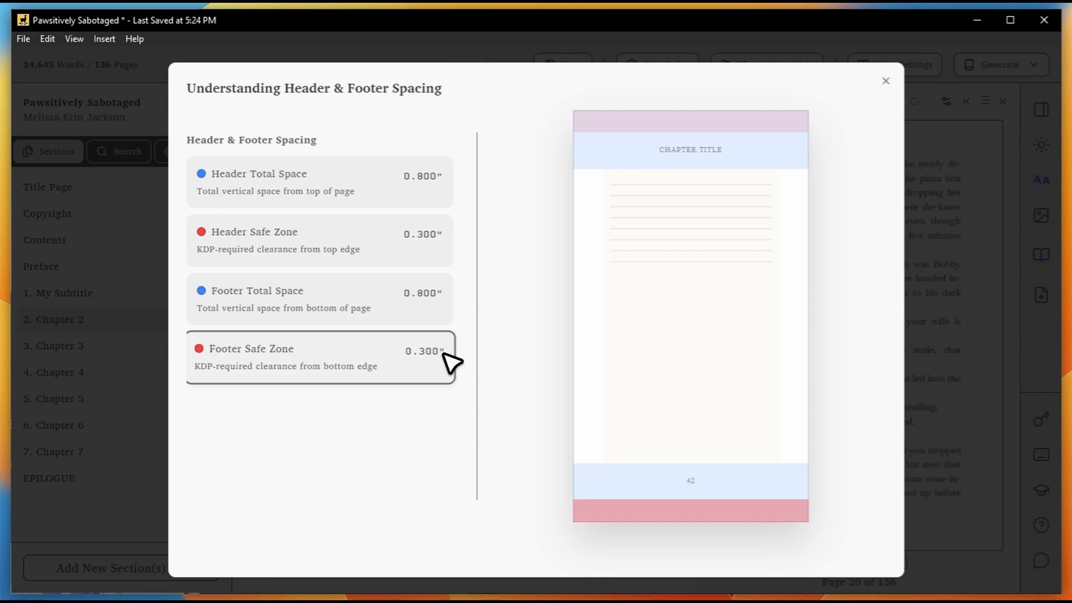
left_click(394, 189)
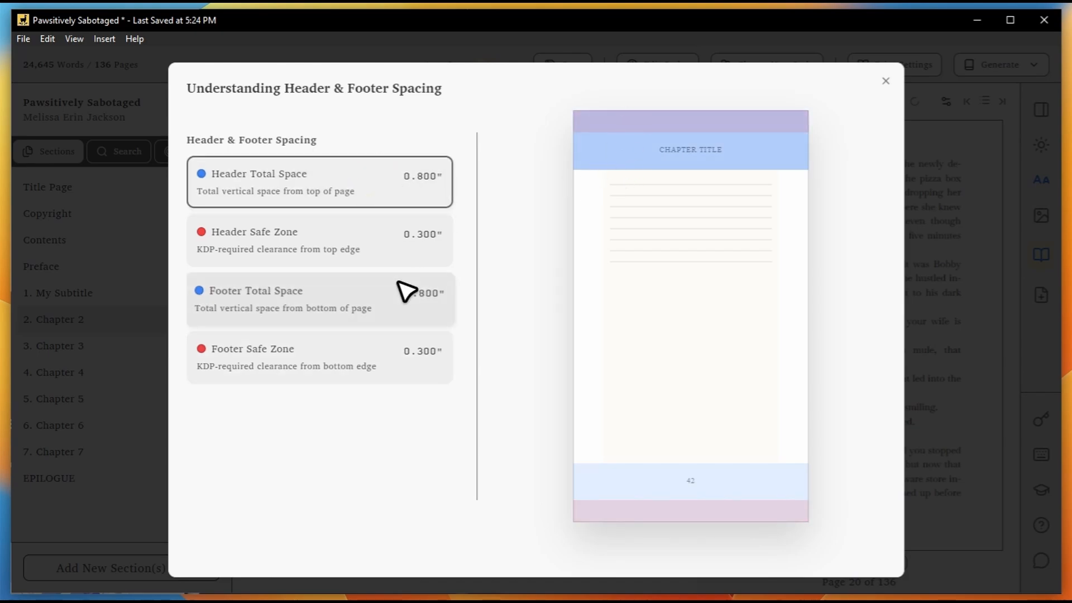
left_click(385, 304)
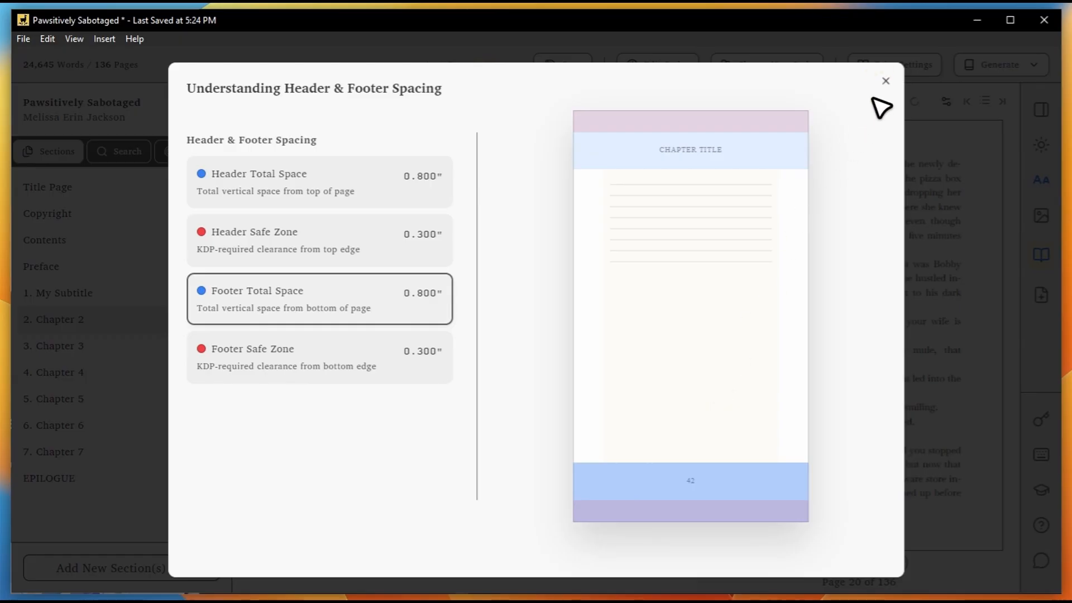
left_click(884, 82)
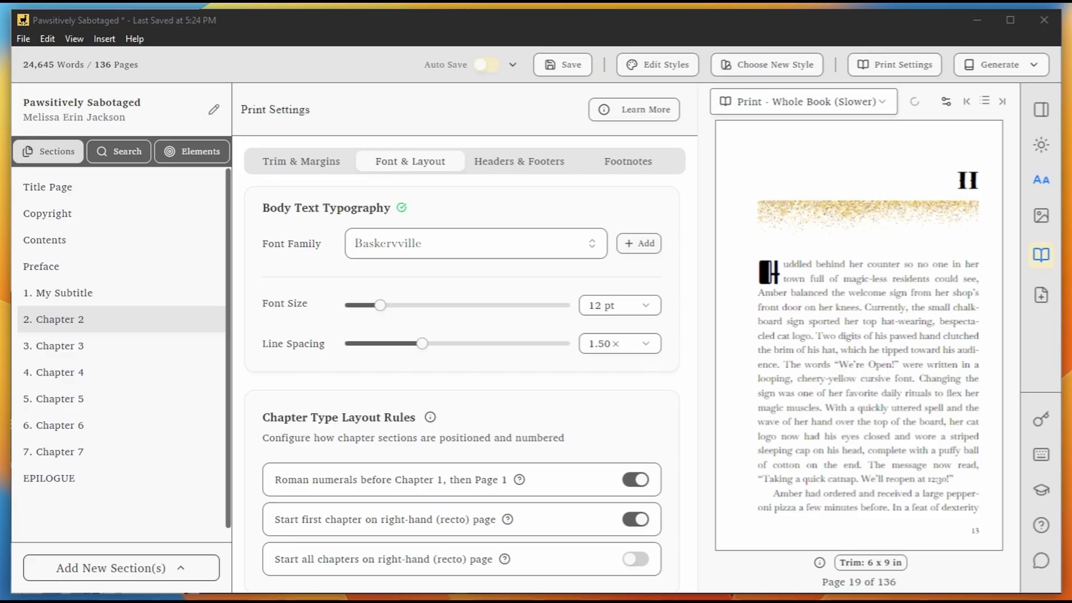
Step: Browse the fonts available for the body text's font family, and close the list without choosing one
left_click(531, 244)
scroll(477, 416, "down", 5)
scroll(476, 417, "down", 2)
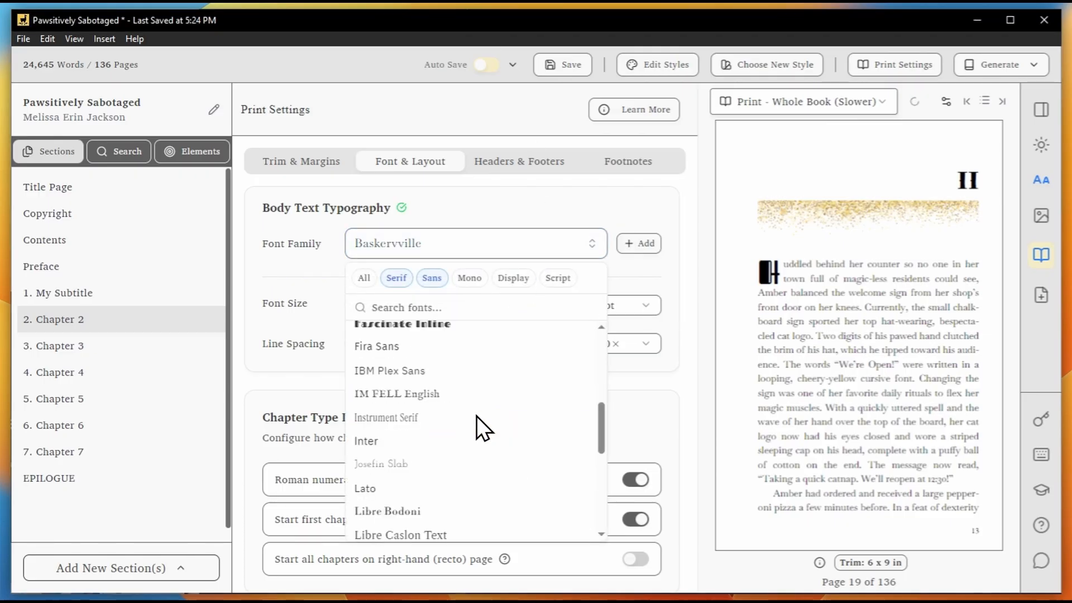
scroll(477, 417, "up", 5)
left_click(648, 265)
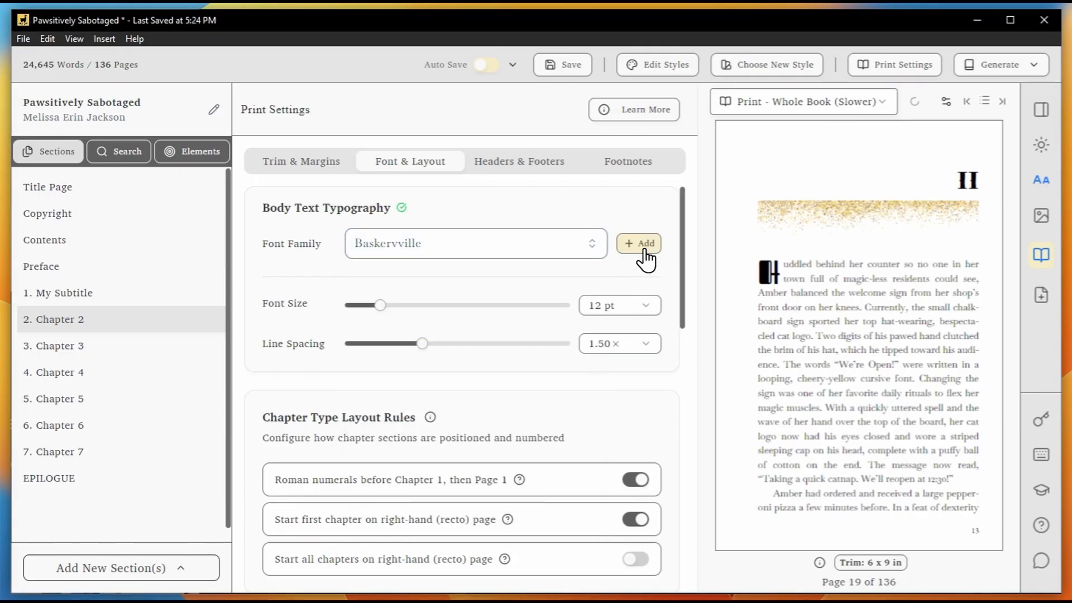
Step: View and cancel the Google Fonts import dialog, and check which styles the current body text font supports
left_click(640, 244)
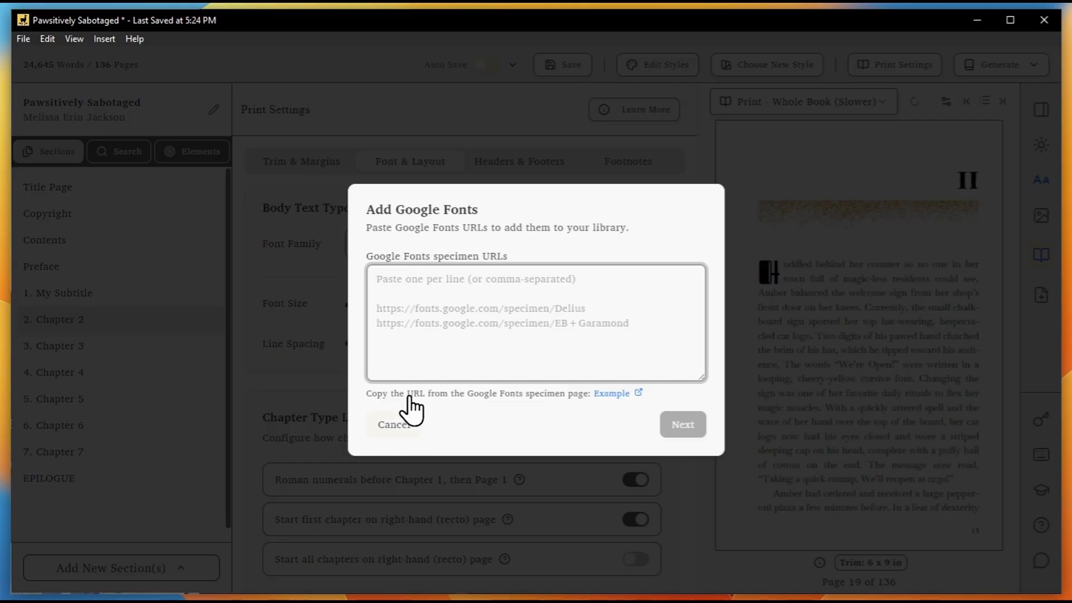
left_click(394, 425)
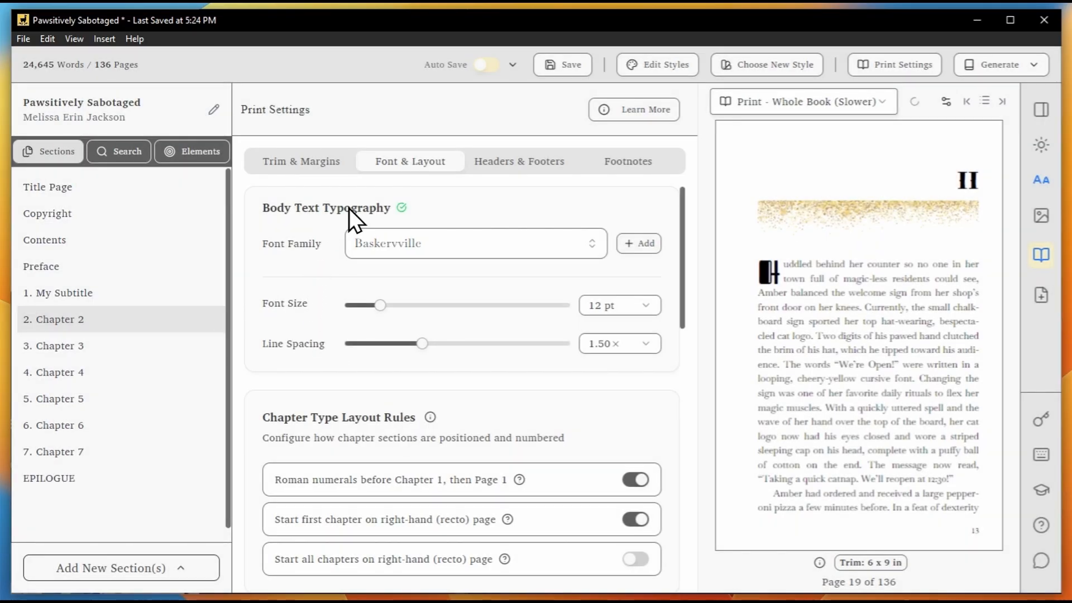
mouse_move(401, 205)
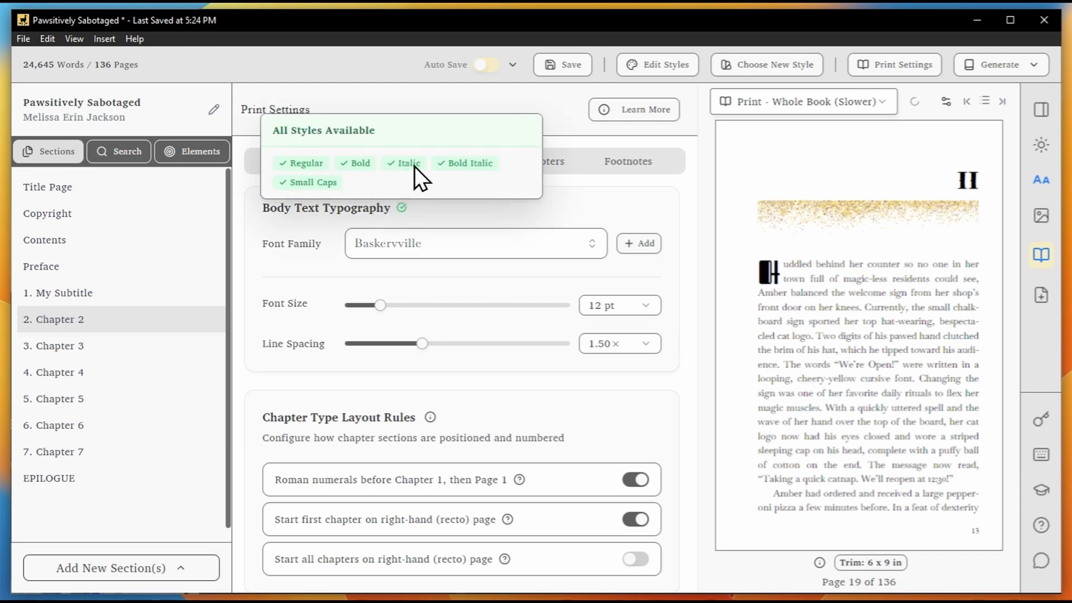
Step: Try Cabin Sketch as the body text font, and check its font style availability
left_click(437, 246)
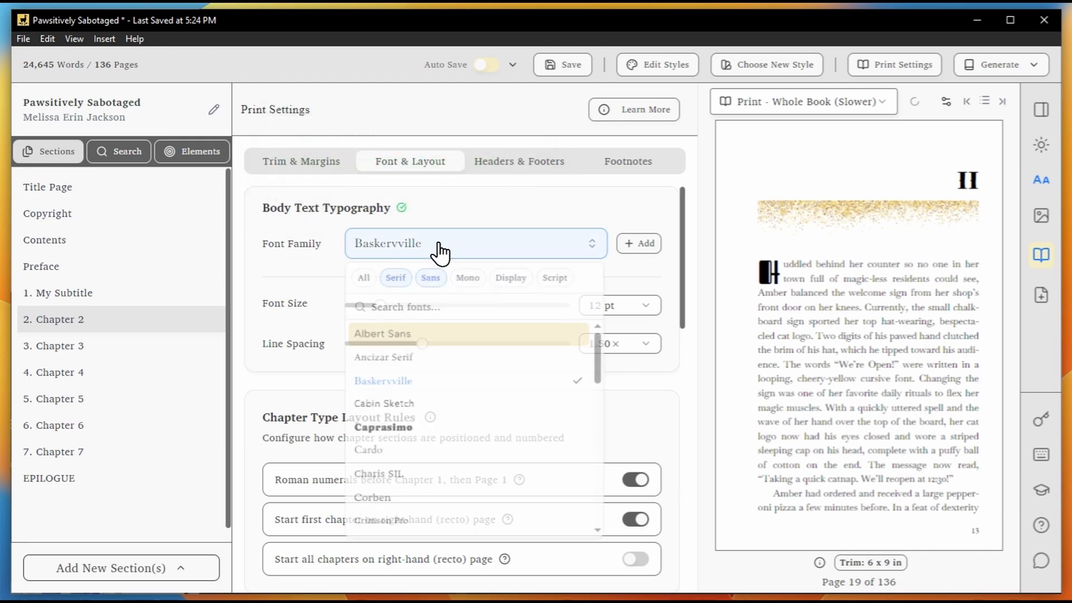
left_click(411, 402)
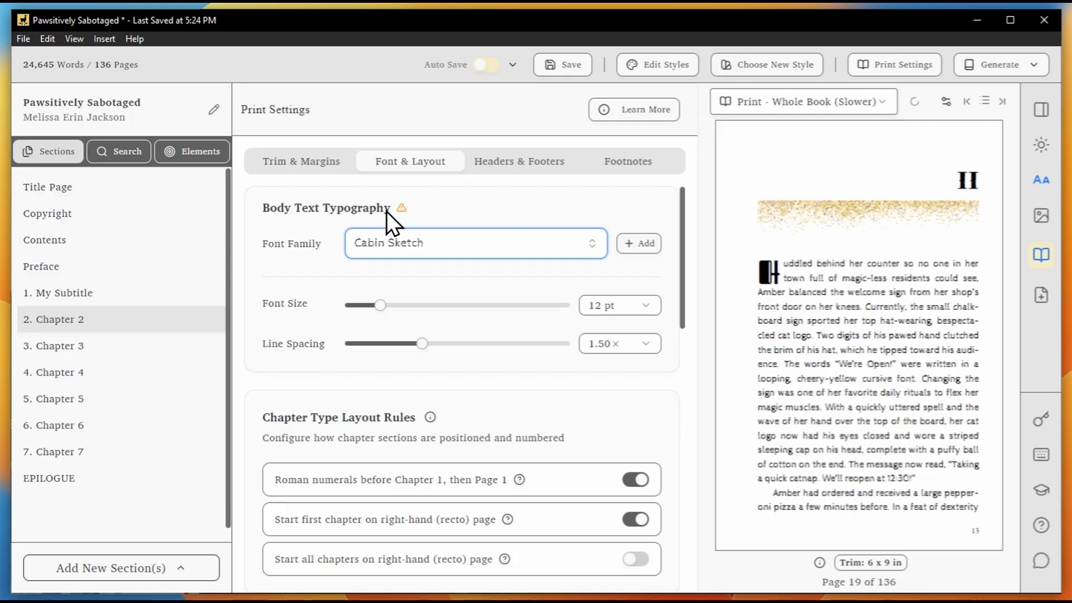
mouse_move(400, 210)
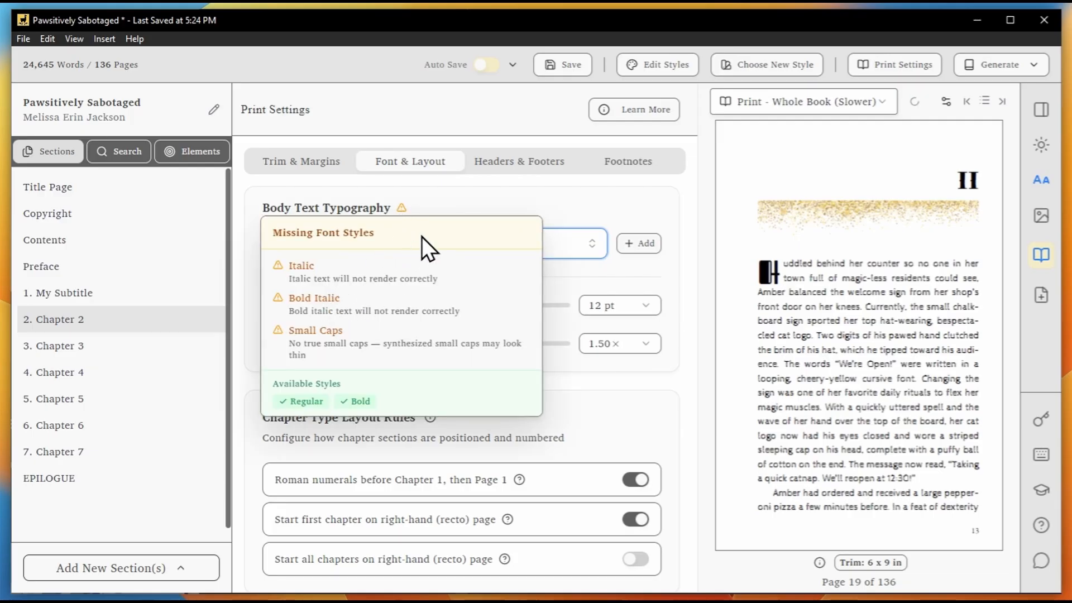
Step: Set the body text font family to Ancizar Serif
left_click(438, 244)
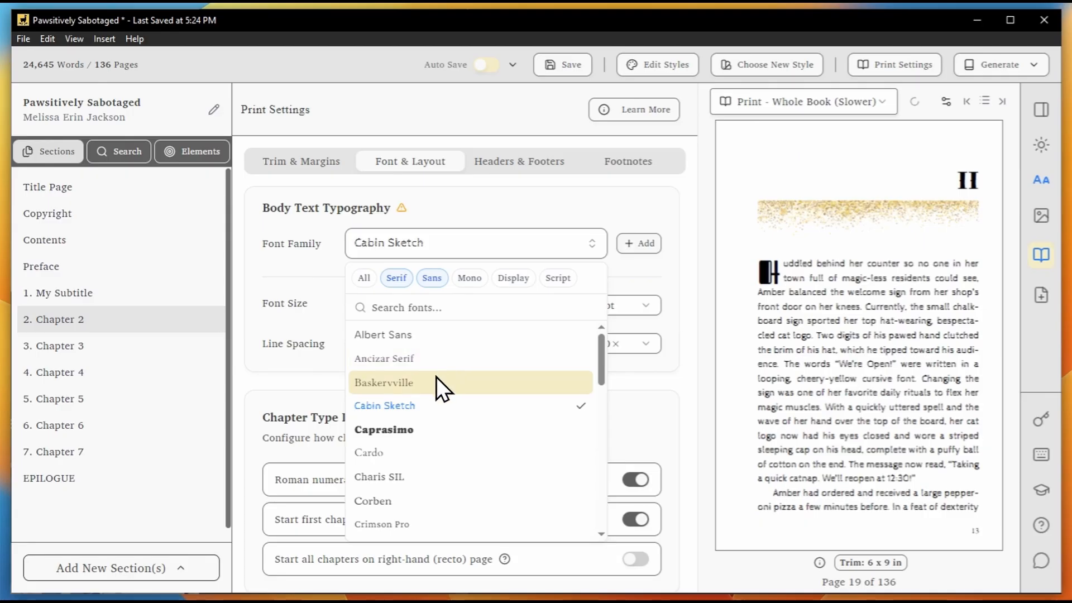
left_click(436, 358)
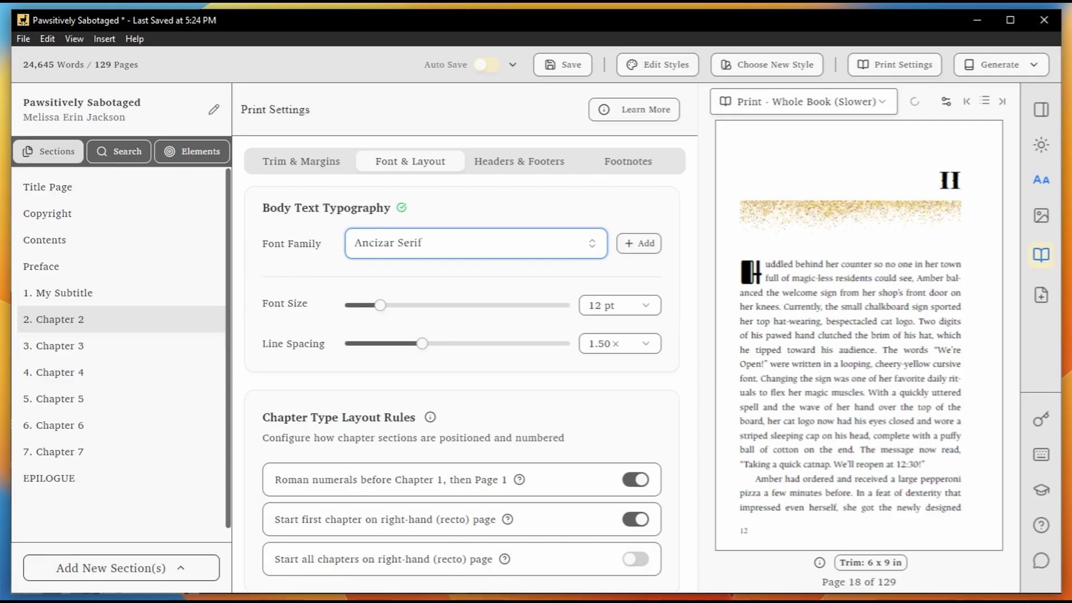
Step: Show the Contents page in the preview, and return to the chapter type layout rules in the print settings
scroll(574, 435, "down", 3)
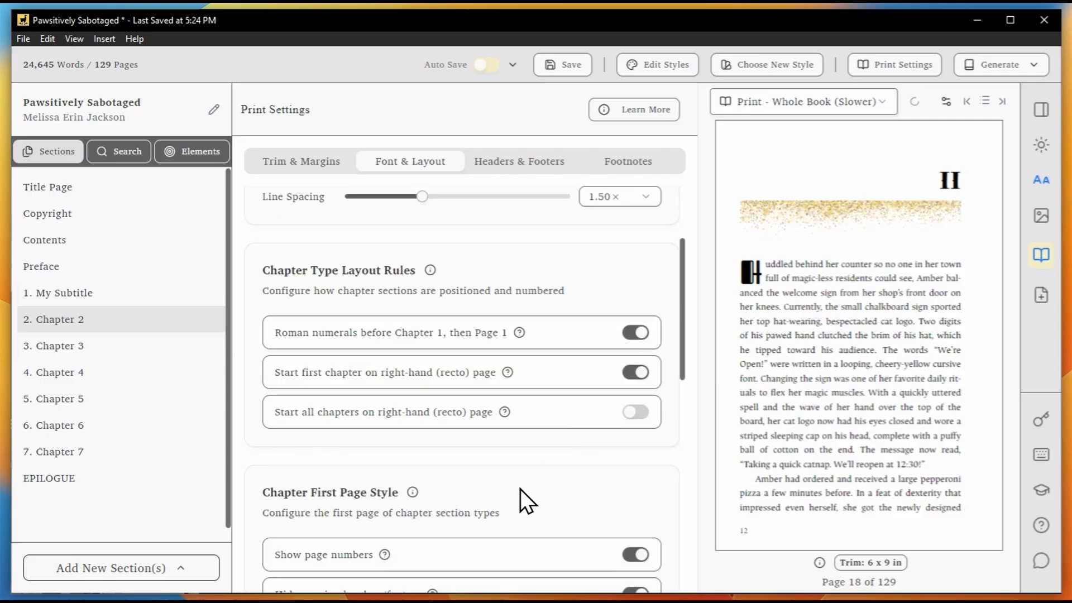
left_click(95, 246)
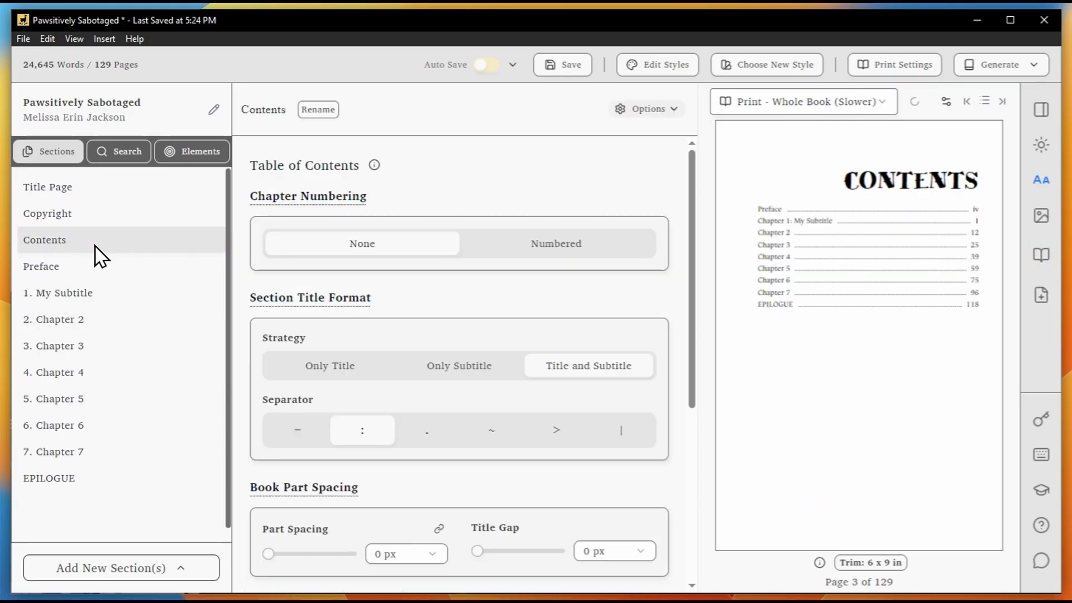
left_click(1041, 256)
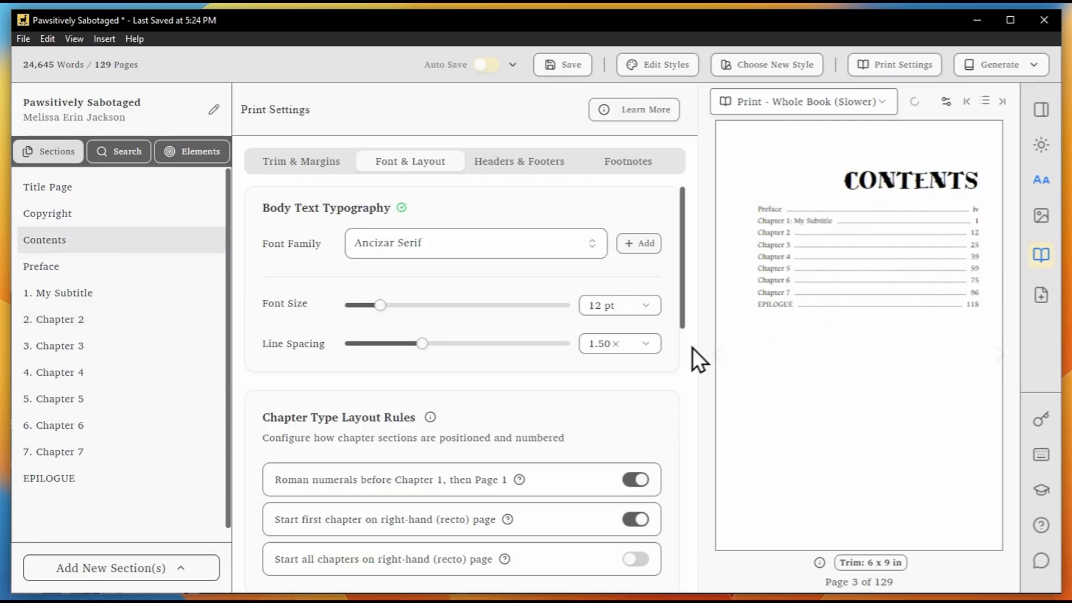
scroll(530, 394, "down", 2)
scroll(531, 394, "down", 1)
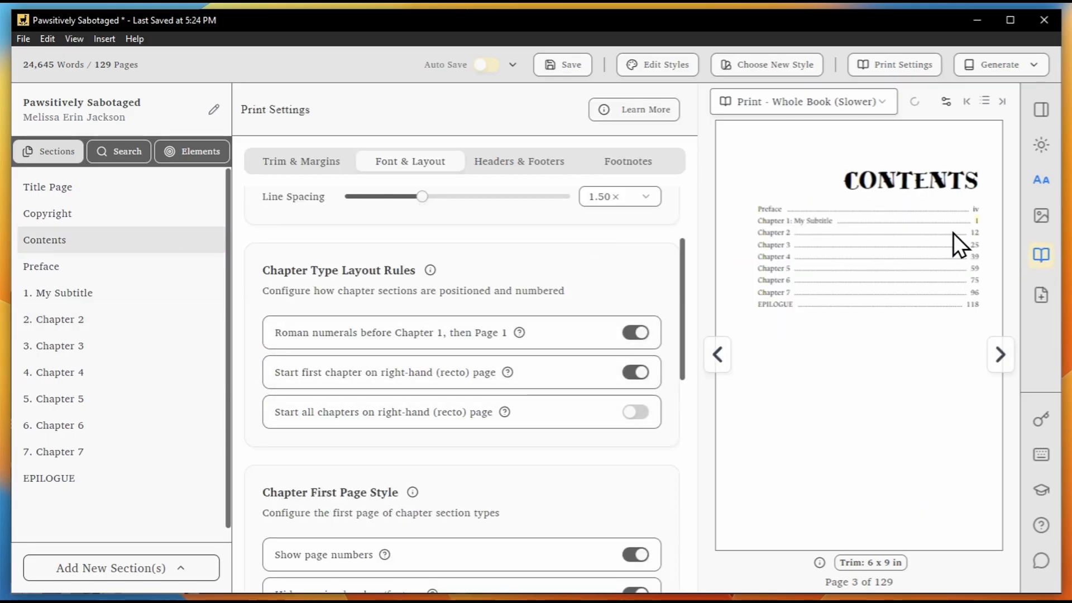
Step: Try page numbering without Roman numerals before Chapter 1, and turn the option back on
left_click(560, 337)
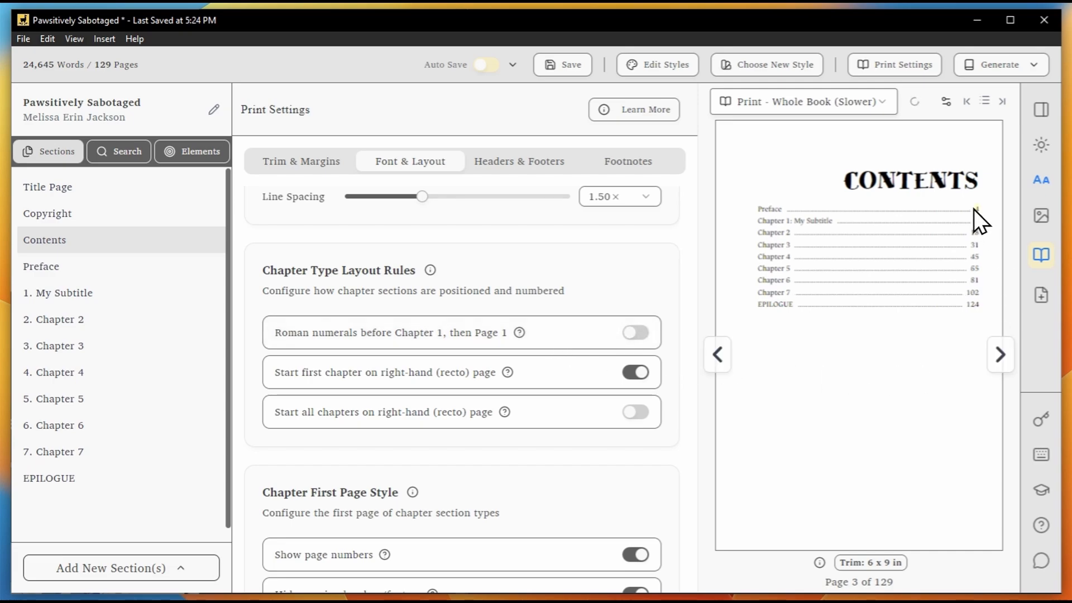
left_click(636, 334)
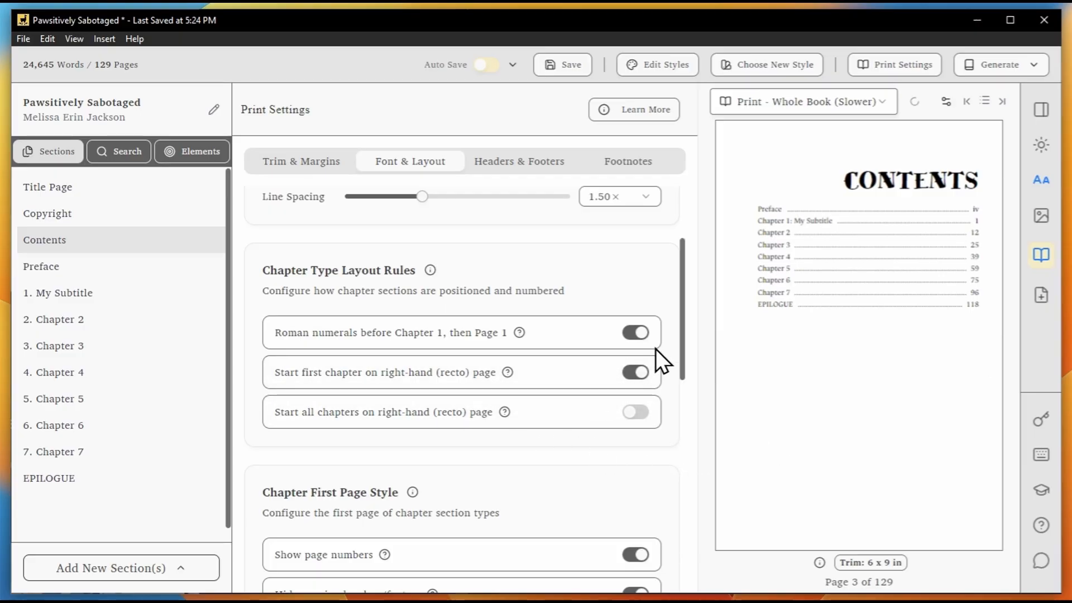
Step: Turn off page numbers on chapter first pages, and check Chapter 1's opening page in the preview
left_click_drag(681, 330, 691, 408)
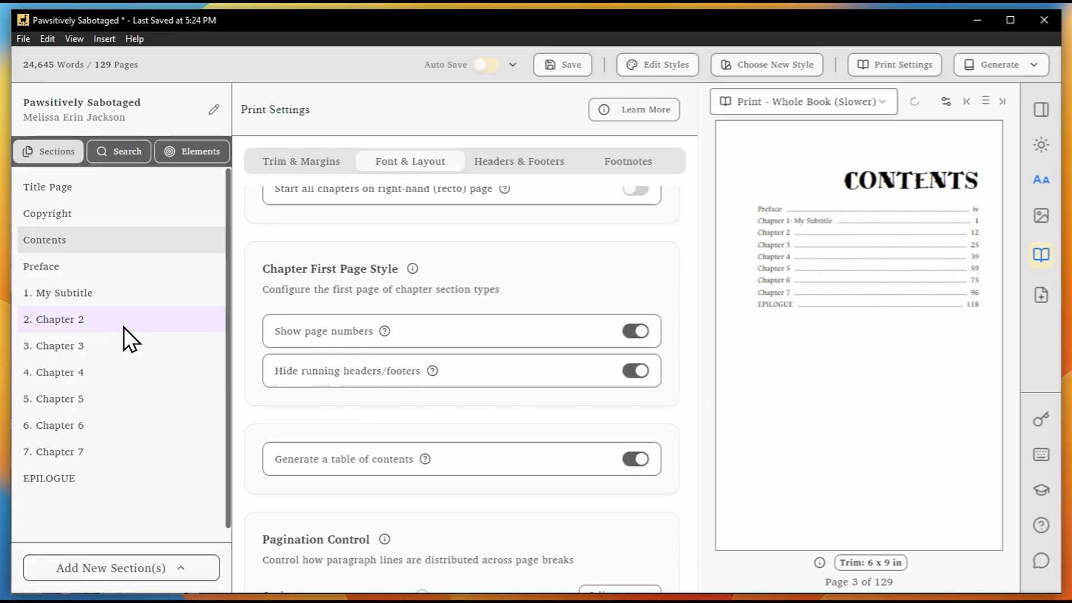
left_click(971, 224)
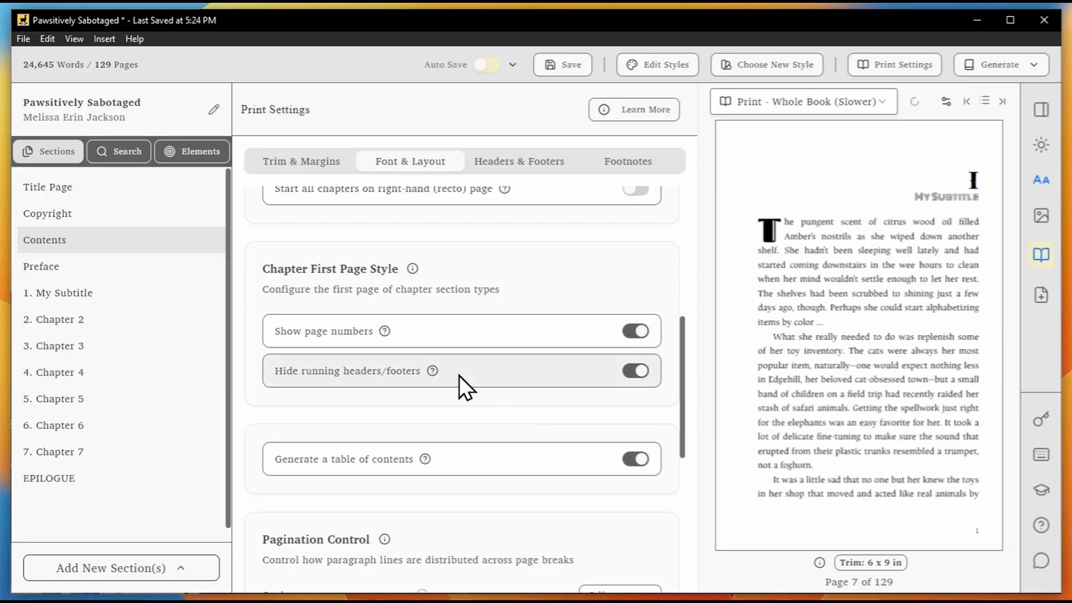
left_click(631, 333)
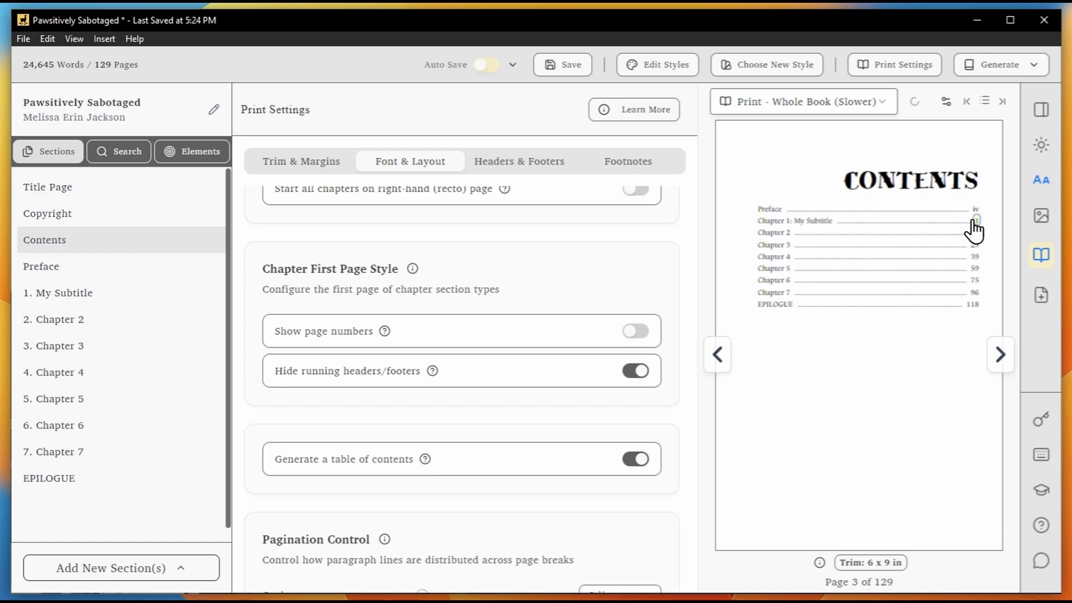
left_click(974, 222)
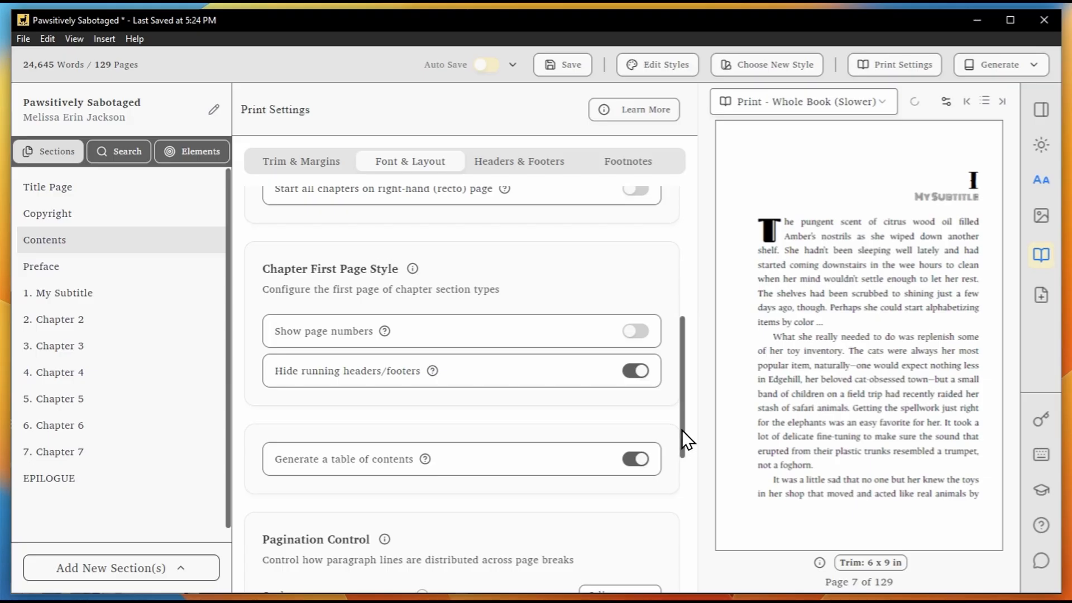
Step: Review the table of contents, pagination control and text formatting options among the font and layout settings
left_click_drag(682, 430, 685, 505)
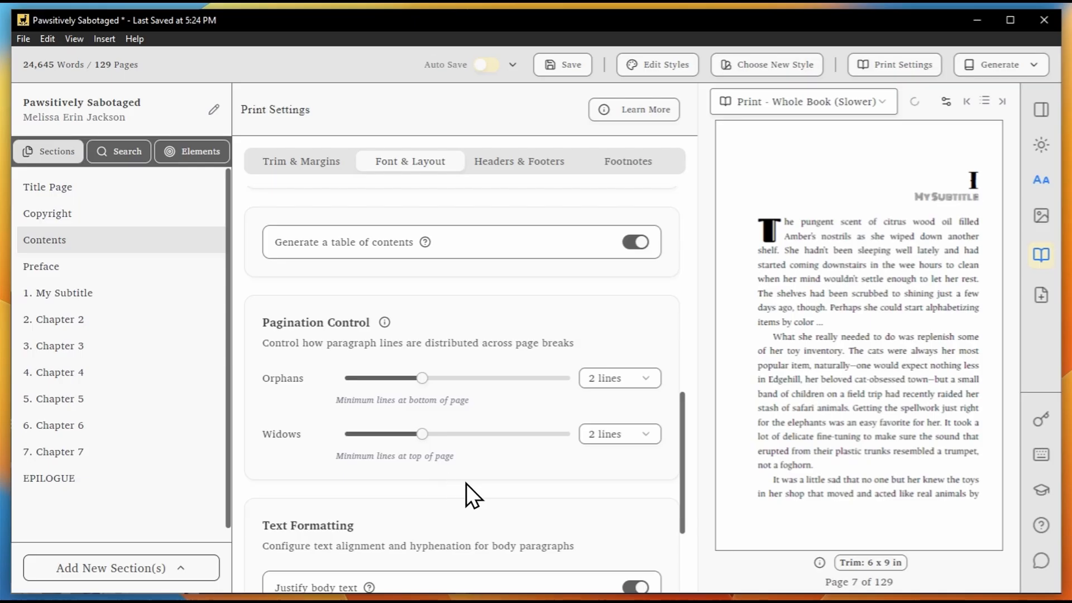
left_click_drag(682, 486, 700, 554)
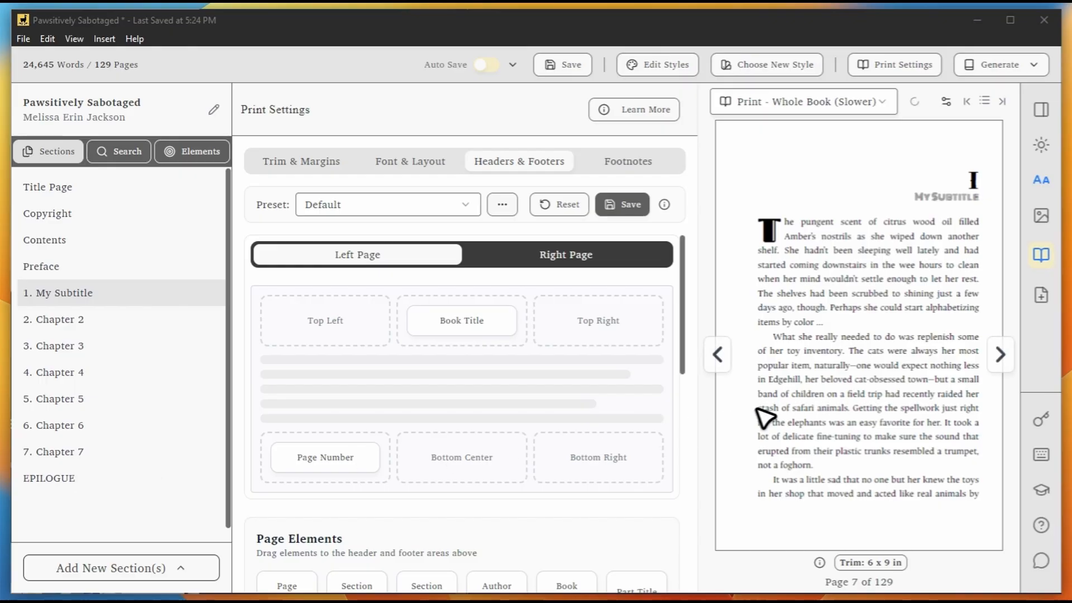
Step: Show Chapter 1's second page in the preview, and create a page layout preset in the OnlyPageNumbers group
left_click(999, 355)
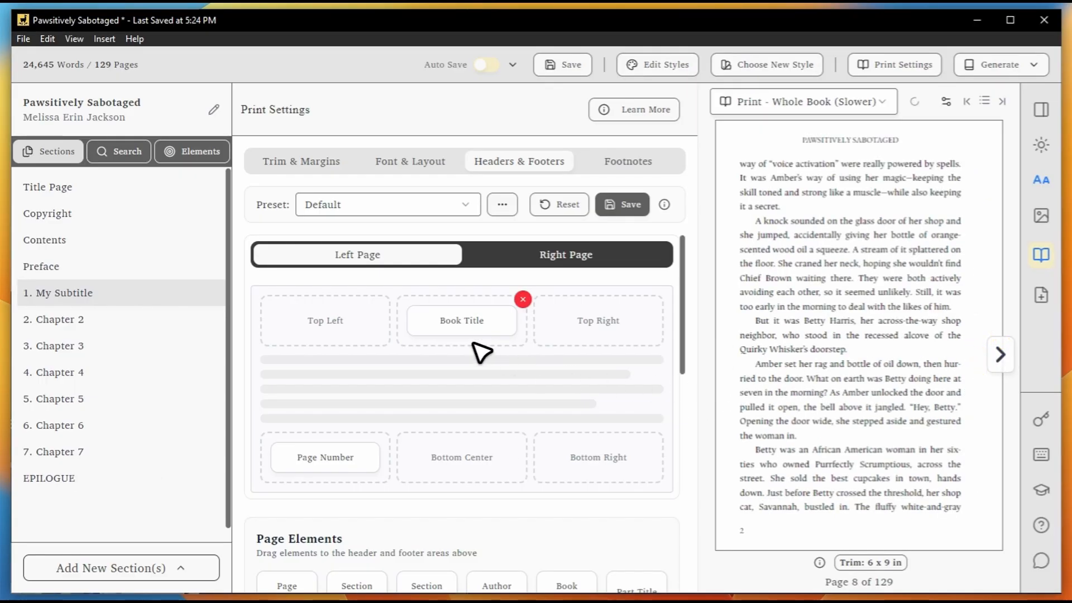
left_click(503, 205)
left_click(484, 235)
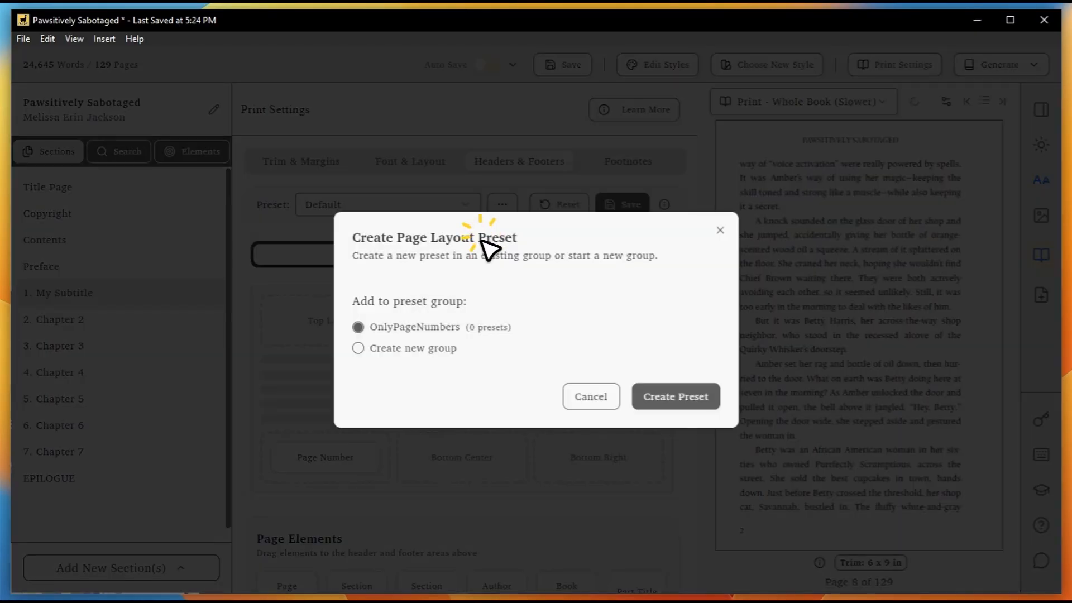
left_click(678, 398)
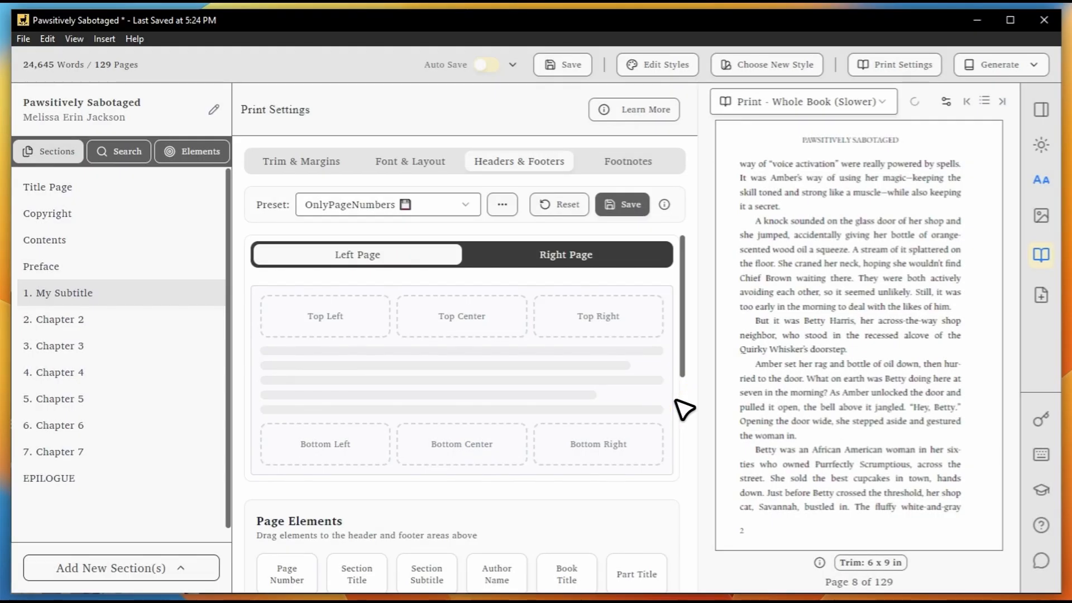
Step: Place the Page Number element in the bottom center slot of both the left and right page layouts
scroll(572, 472, "down", 1)
left_click_drag(287, 509, 460, 385)
left_click(558, 256)
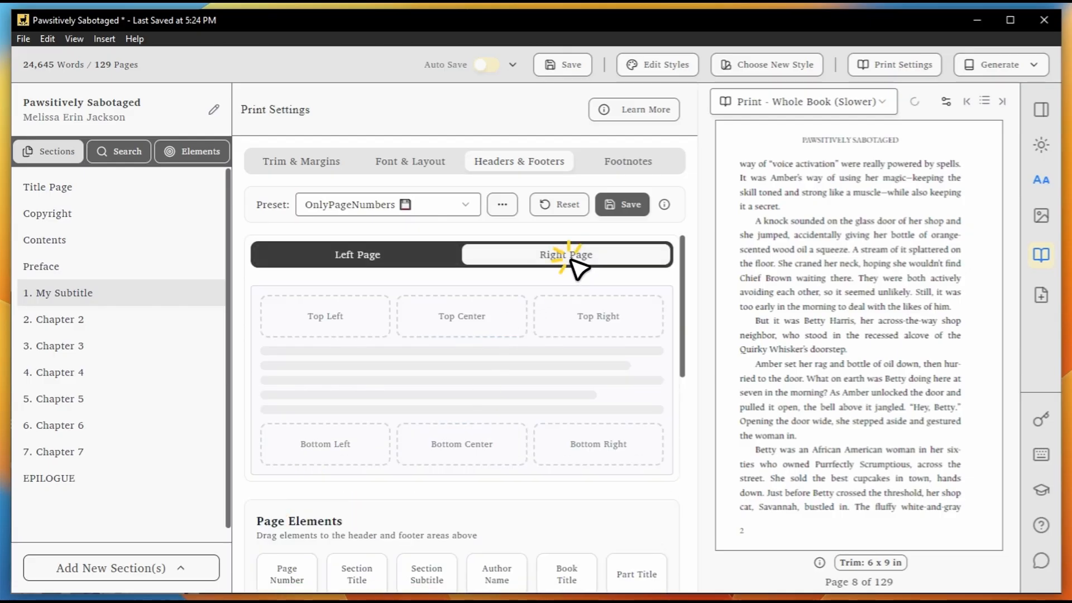
left_click_drag(306, 509, 443, 401)
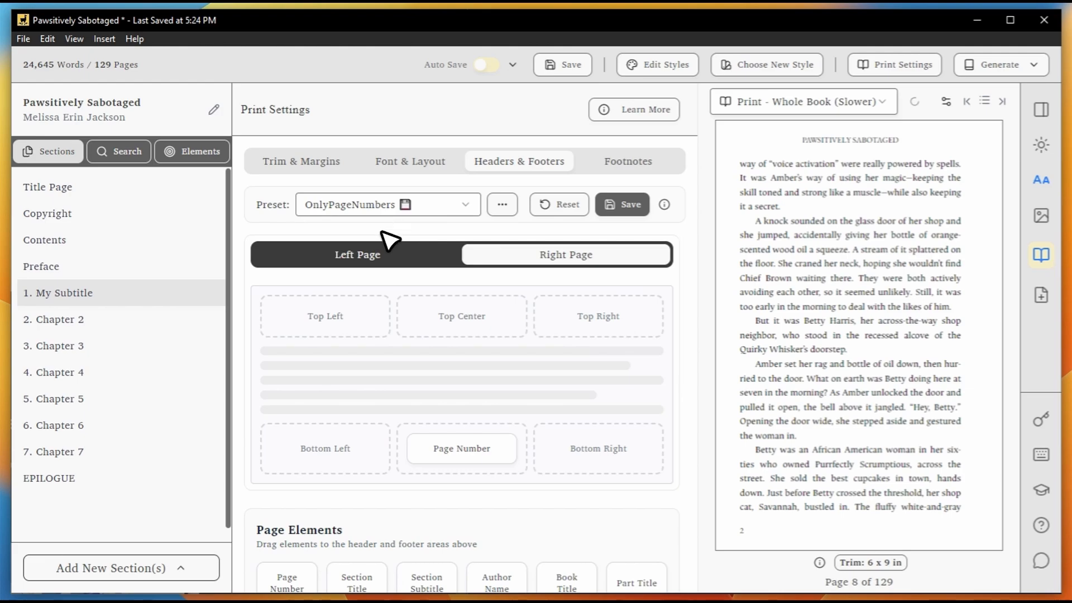
left_click(384, 258)
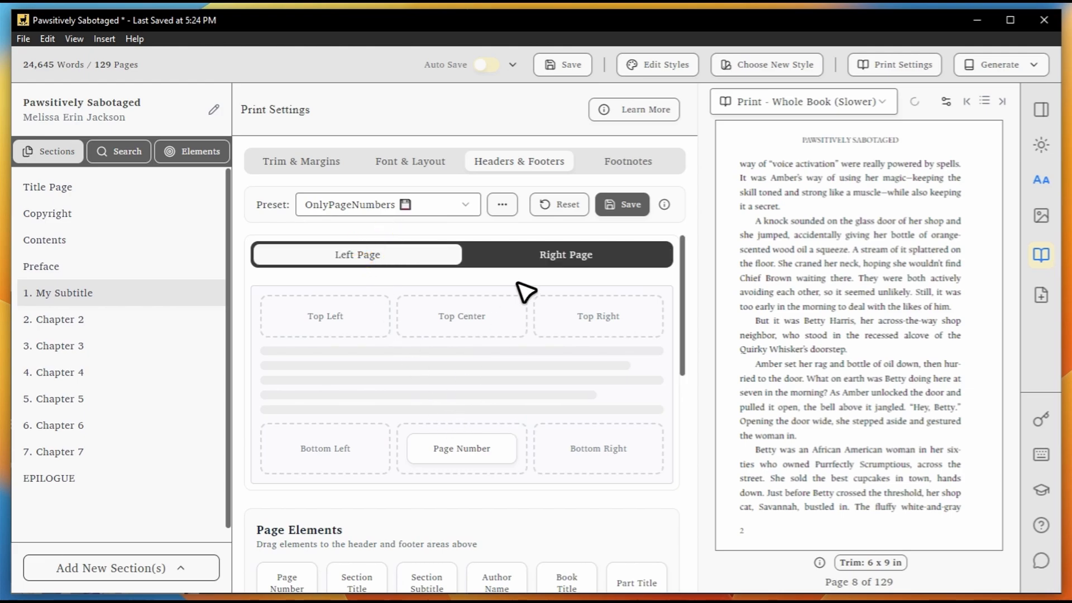
left_click(527, 260)
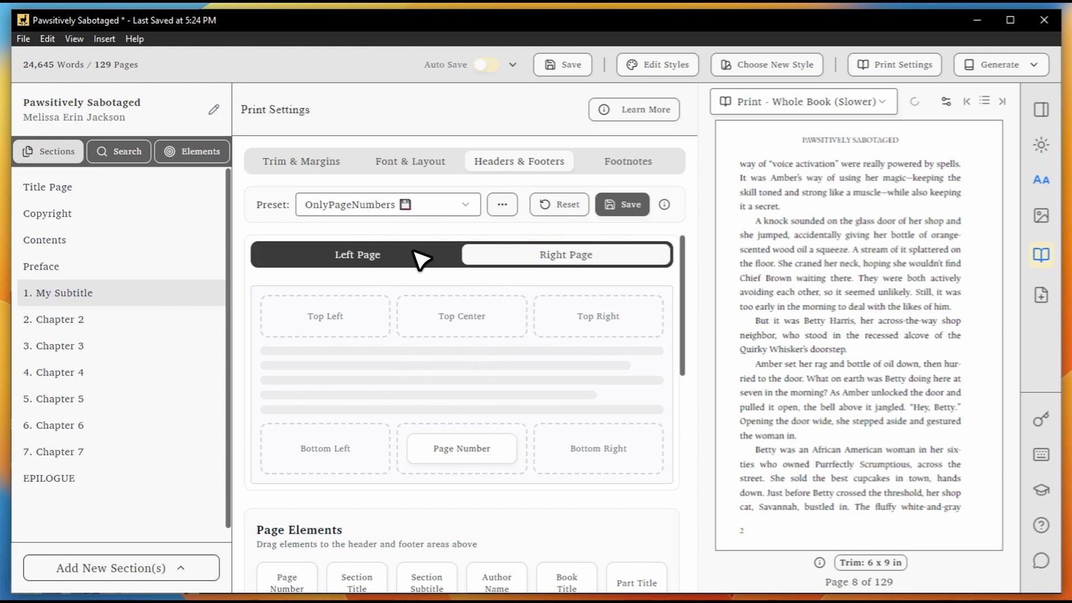
mouse_move(463, 448)
left_mouse_down()
mouse_move(347, 449)
mouse_move(565, 453)
mouse_move(471, 454)
left_mouse_up()
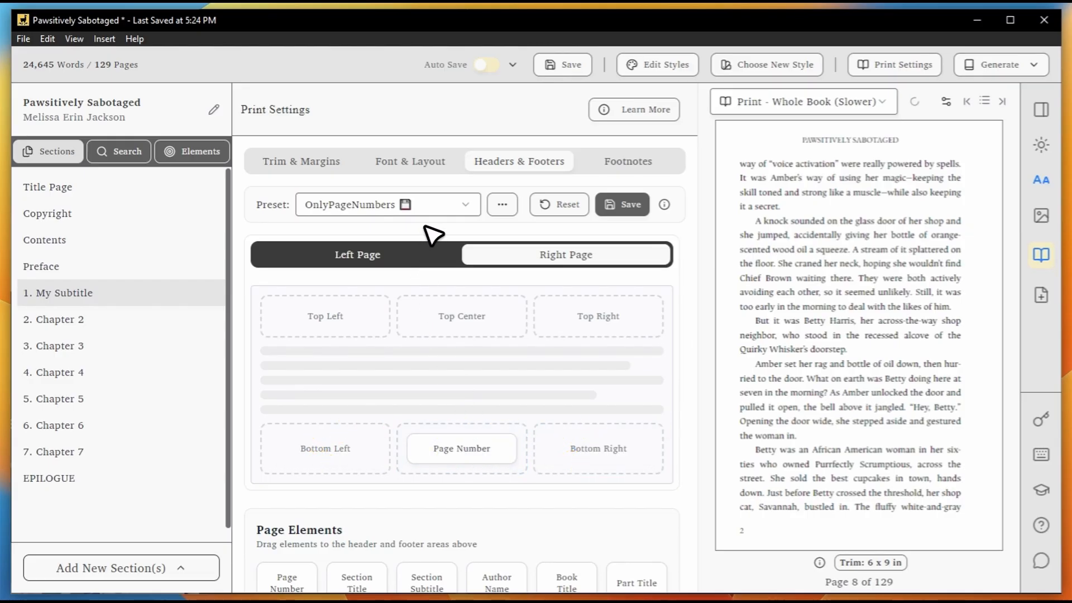
Step: Try a custom text element with "{author-name} // {page-number}" in the right page's bottom right slot, and remove it
scroll(446, 256, "down", 1)
left_click_drag(310, 558, 583, 374)
scroll(581, 380, "up", 1)
left_click(603, 451)
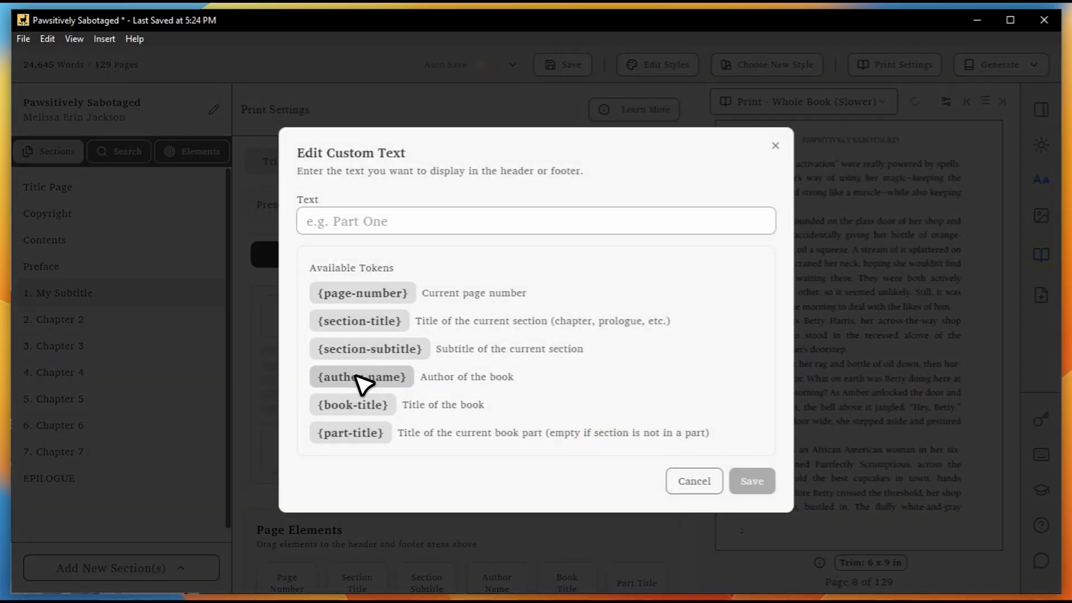
left_click(357, 377)
type("//")
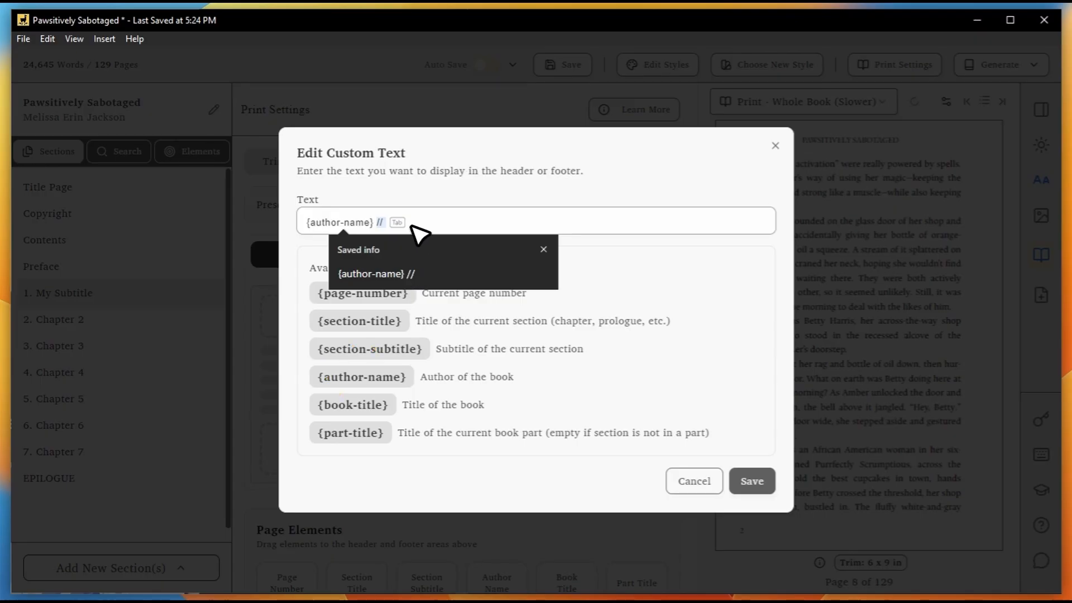
left_click(397, 272)
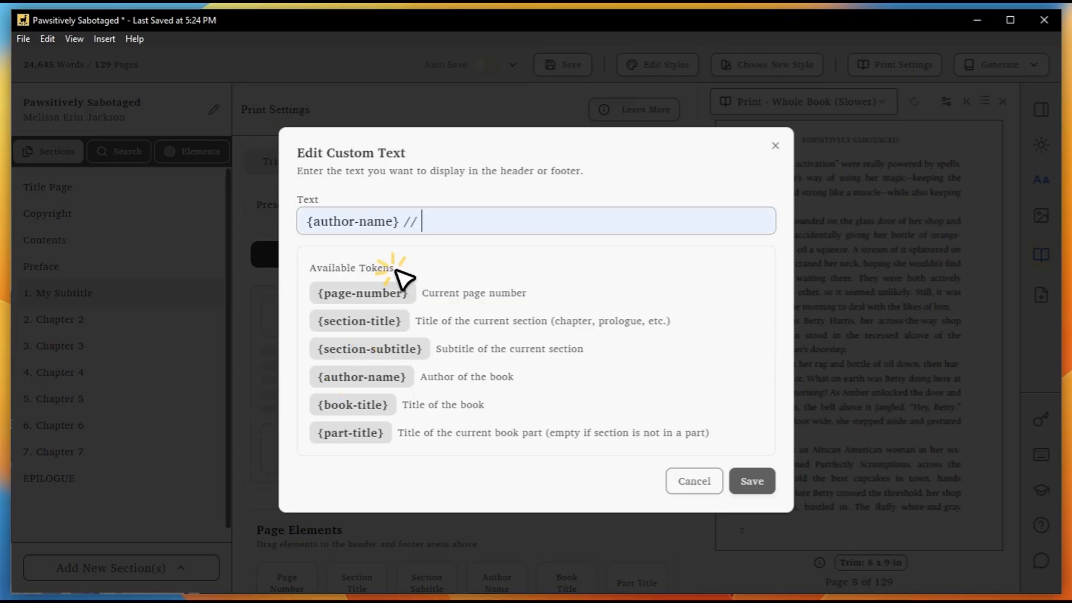
left_click(371, 295)
left_click(752, 480)
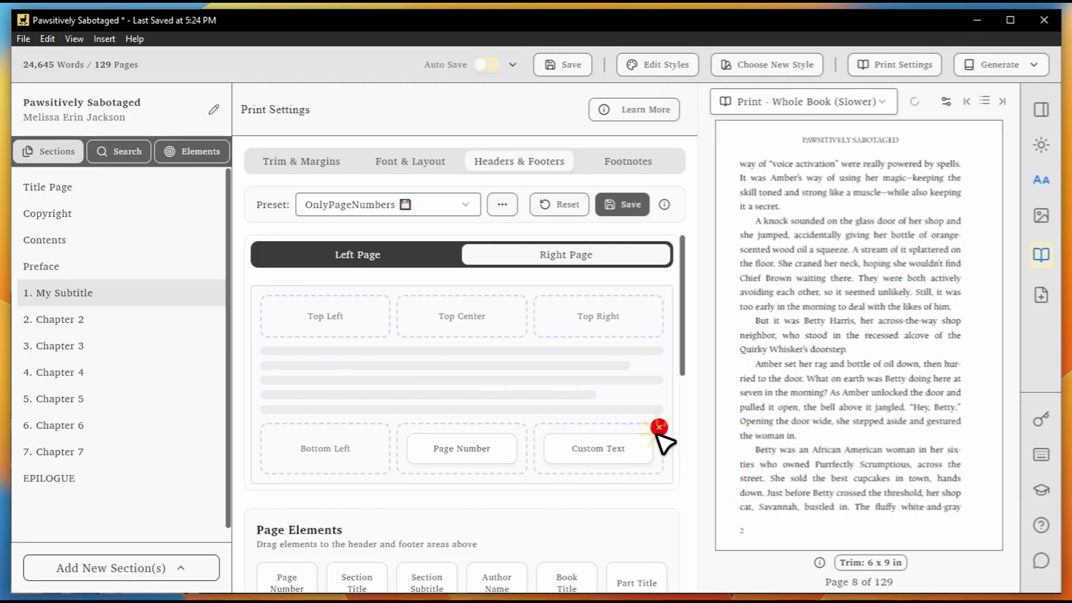
left_click(658, 427)
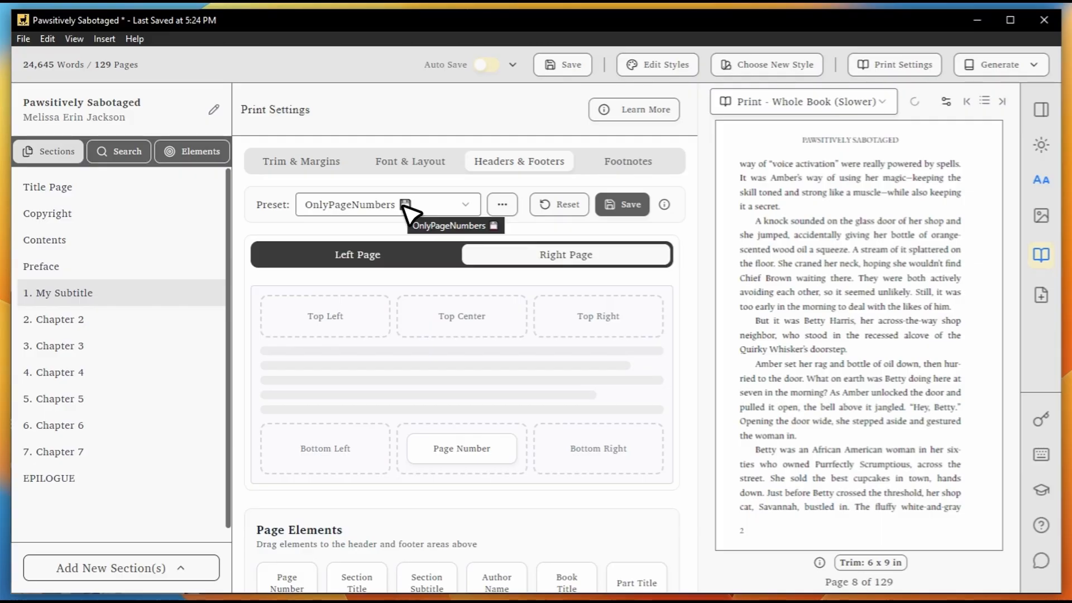
Step: Save the OnlyPageNumbers preset, and review the header and footer typography settings
left_click(628, 209)
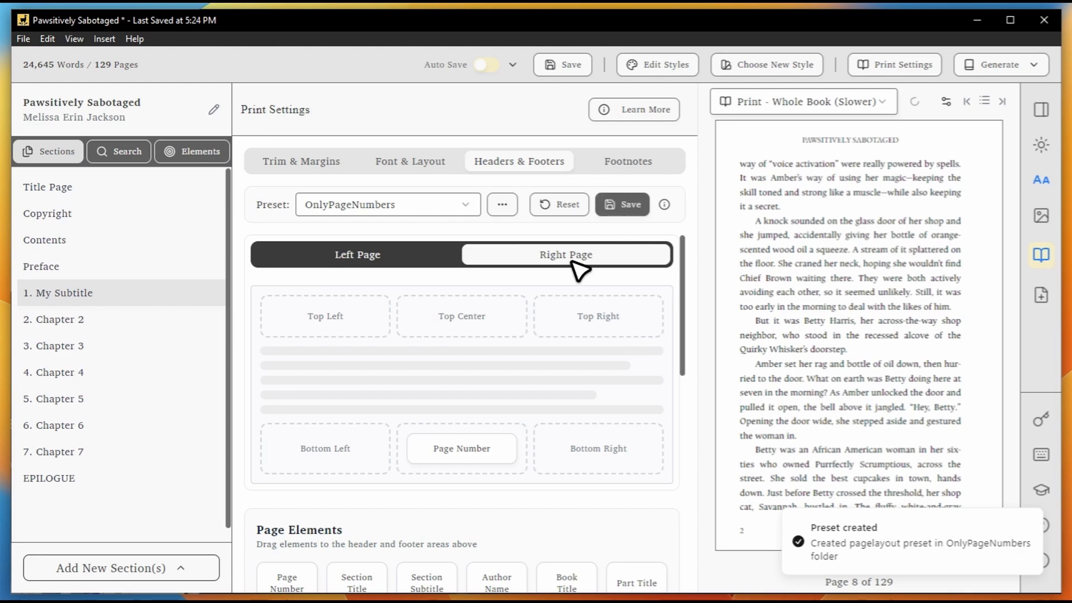
scroll(561, 288, "down", 4)
scroll(559, 287, "down", 5)
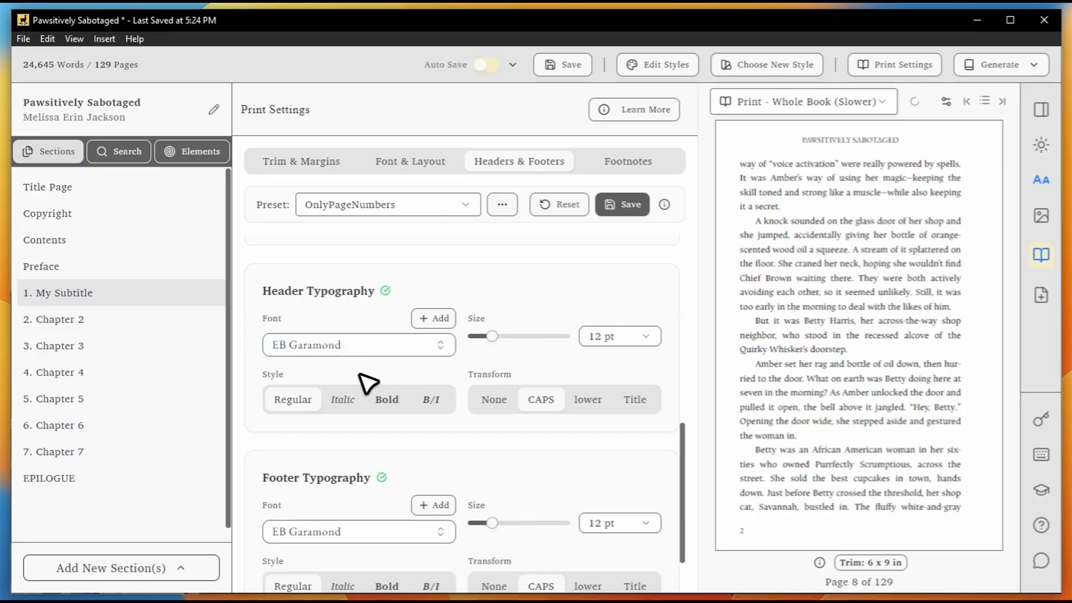
Step: Set the header typography style to Bold and its text transform to lower
left_click(386, 405)
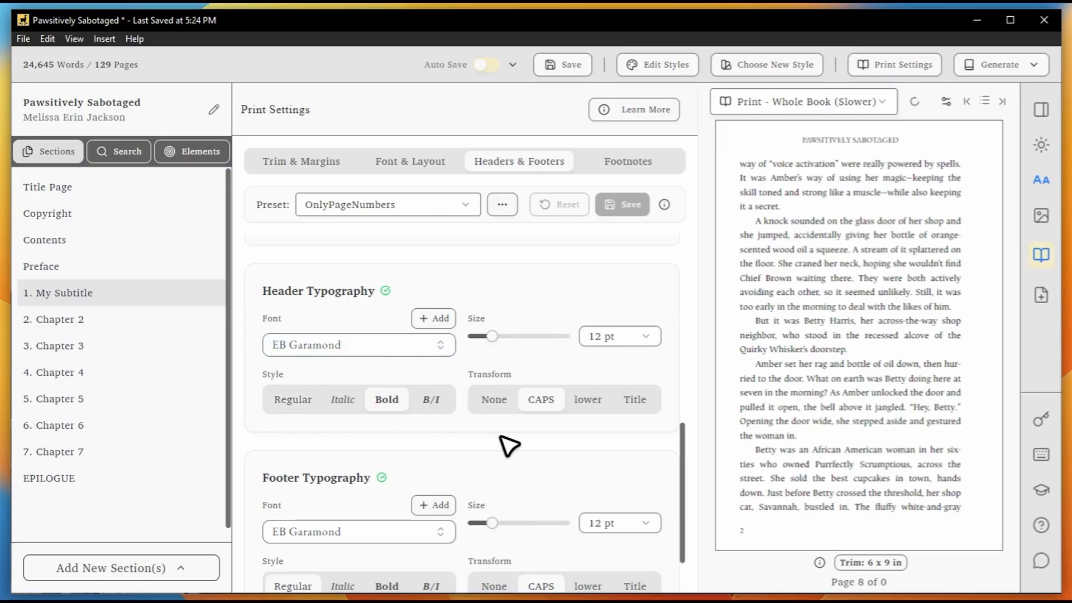
left_click(589, 400)
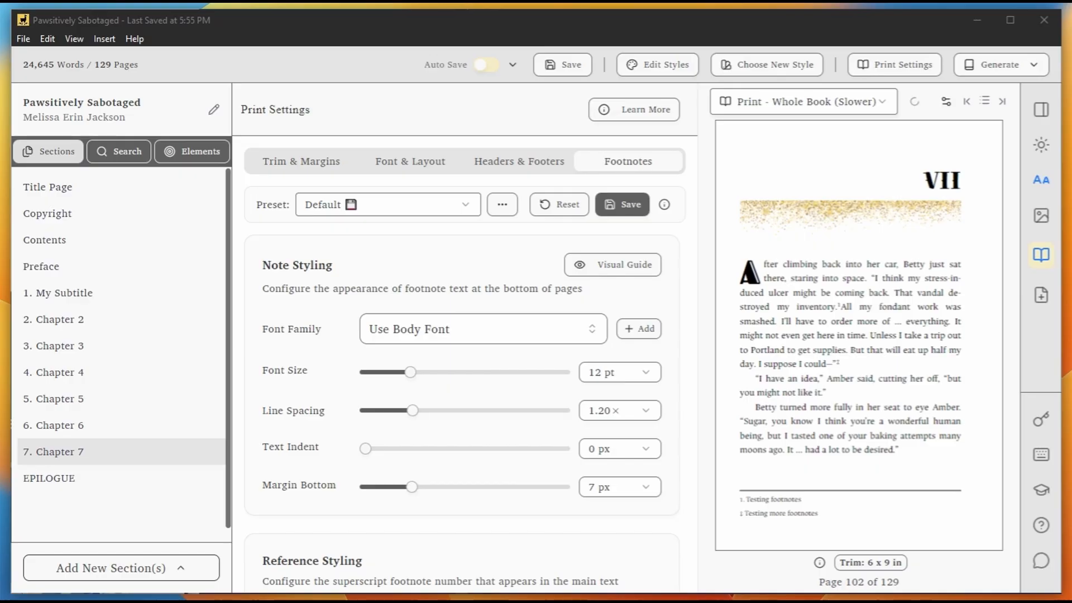
Step: Review the footnote spacing visual guide, set the footnote font size to 14 pt, and increase the footnote text indent
left_click(613, 264)
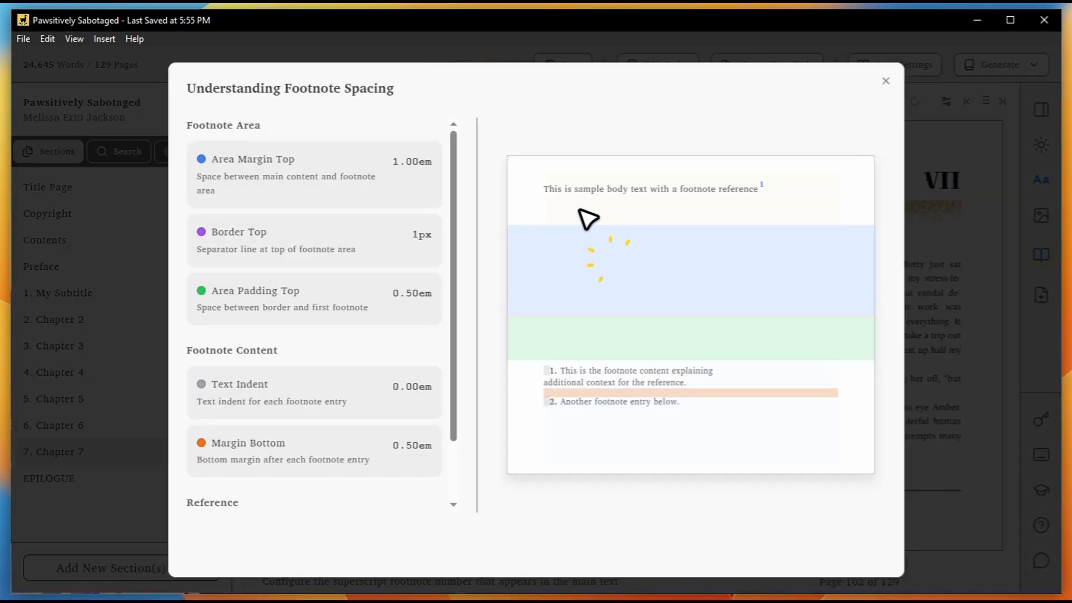
left_click(885, 81)
left_click(418, 373)
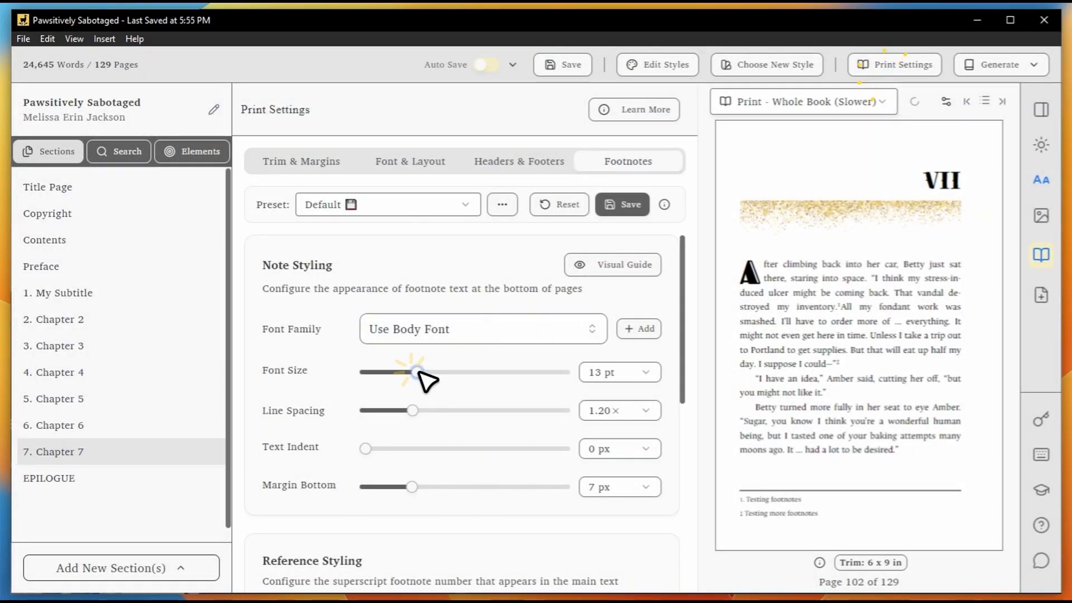
mouse_move(419, 372)
left_mouse_down()
mouse_move(436, 373)
mouse_move(422, 373)
left_mouse_up()
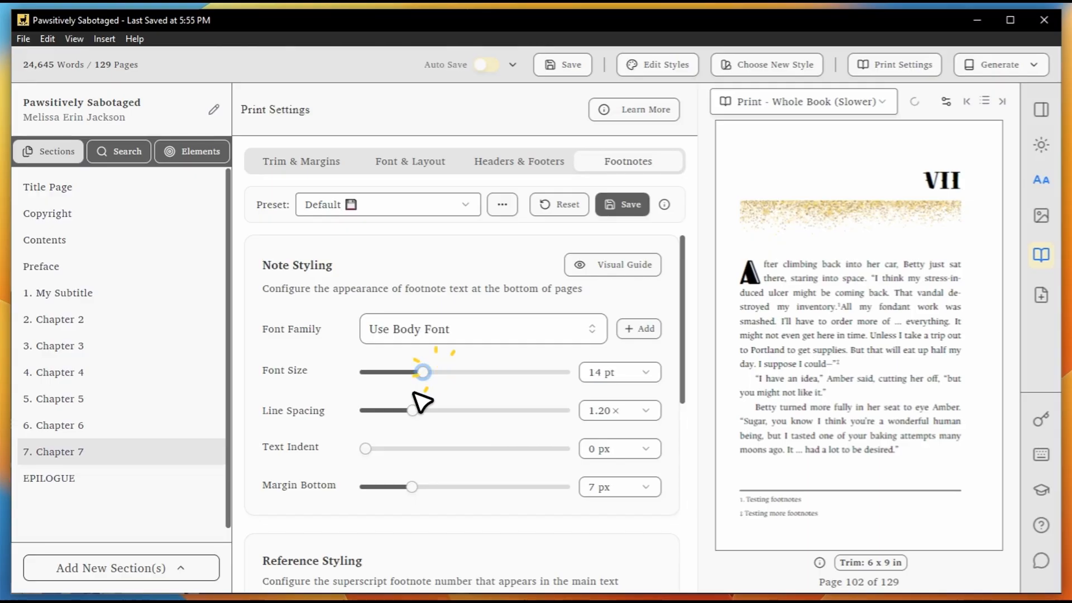
left_click(371, 448)
Step: Set the footnote marker suffix to ") (Paren)" and the reference size to 10 pt
scroll(433, 459, "down", 4)
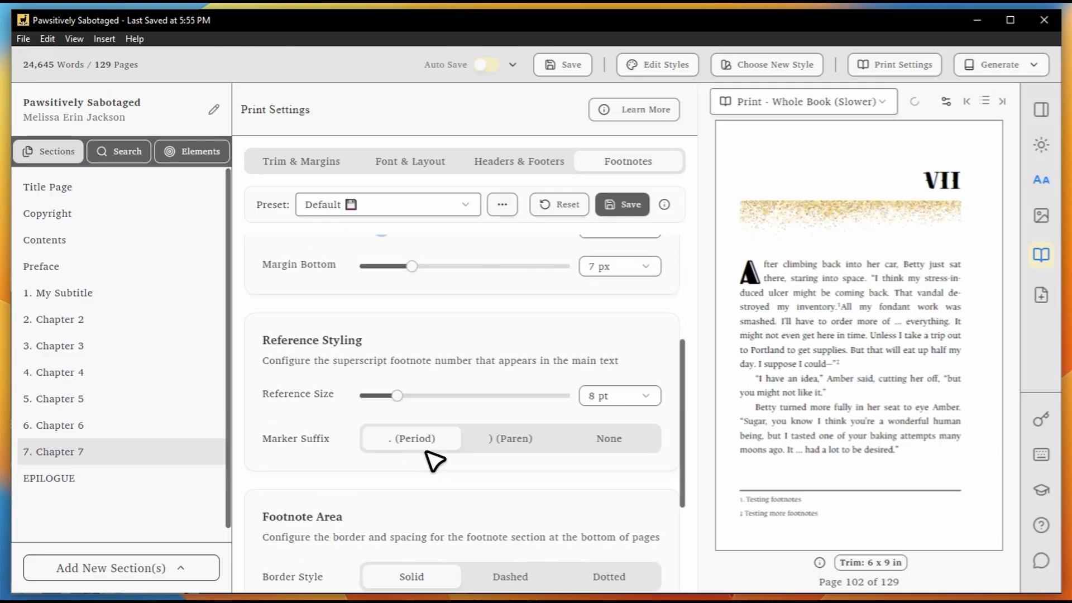
left_click(505, 440)
scroll(483, 471, "down", 1)
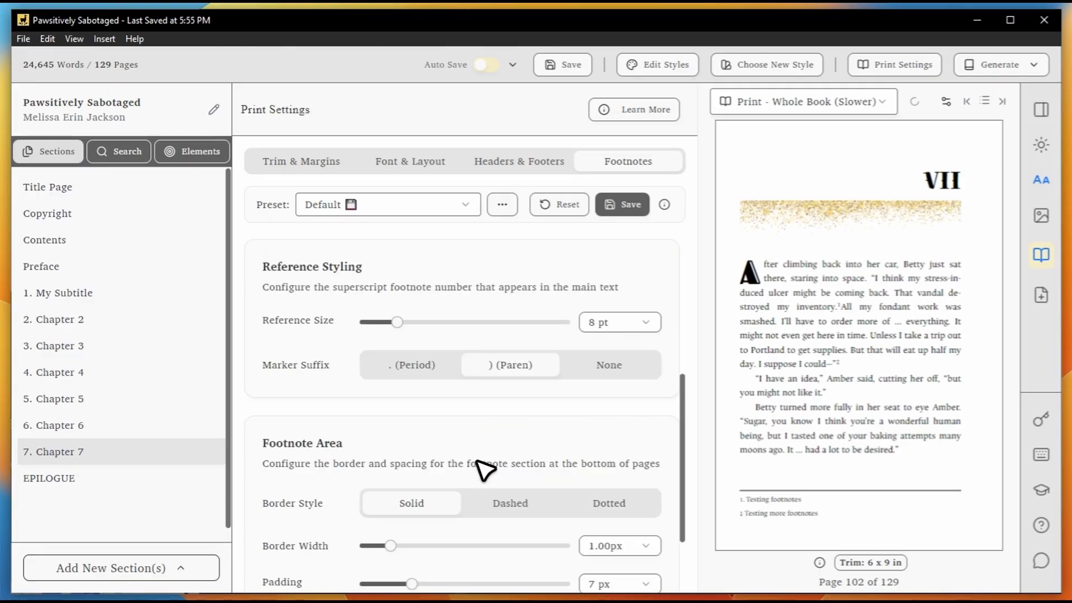
left_click_drag(397, 323, 418, 323)
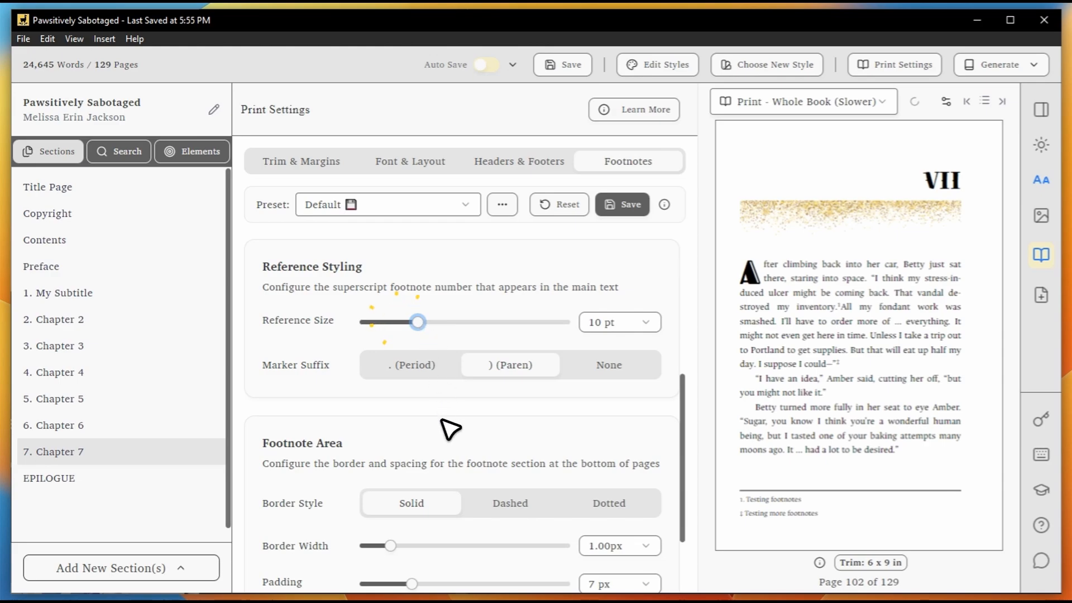
Step: Increase the border width of the footnote area, and save the Default footnotes preset
scroll(450, 429, "down", 2)
left_click(415, 441)
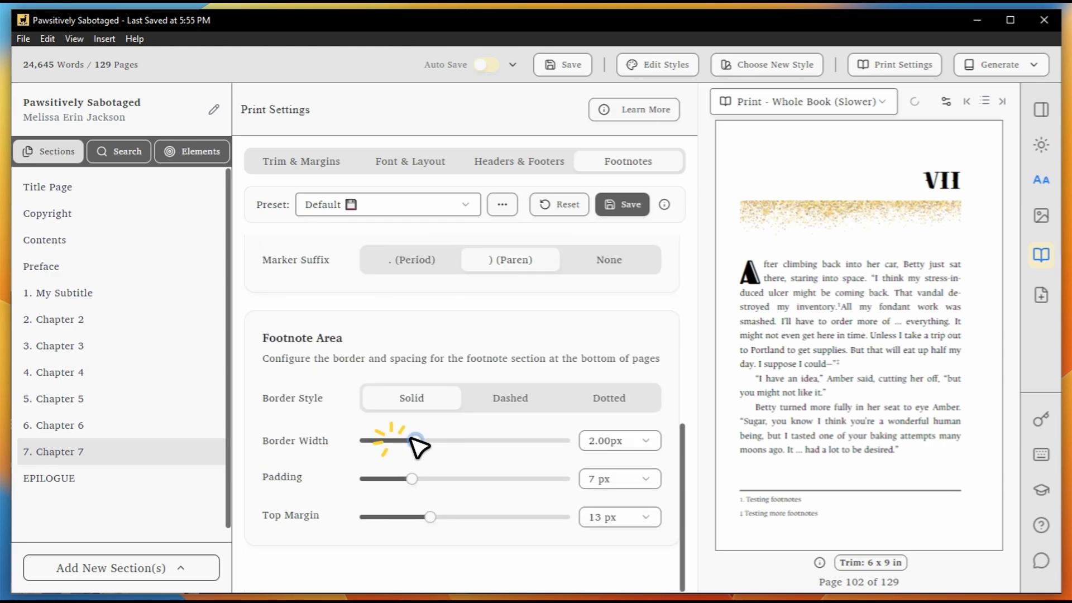
left_click(440, 440)
left_click(621, 204)
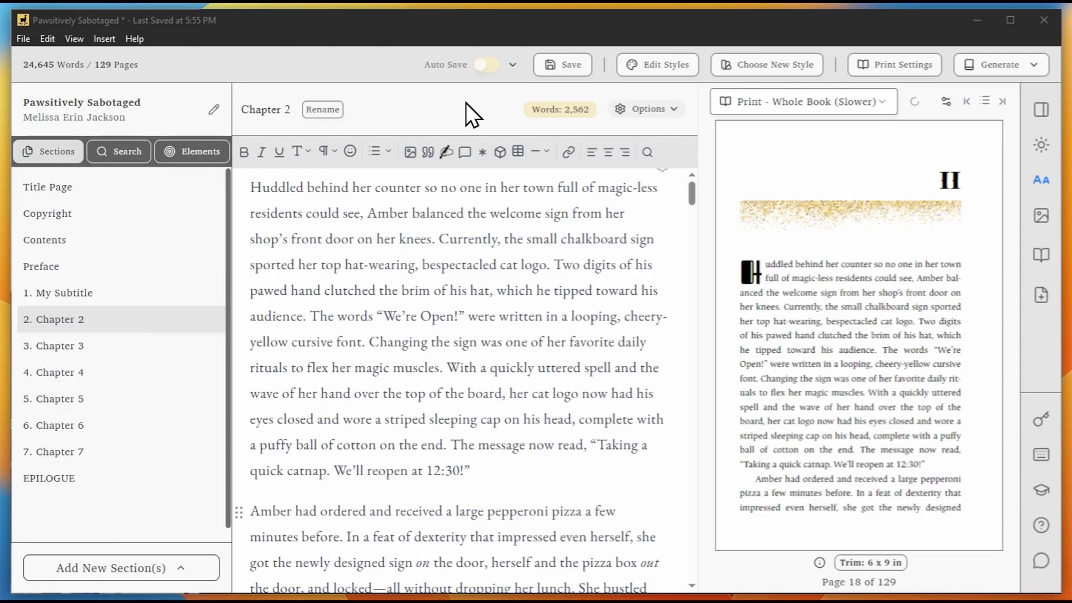
Step: Open the custom print settings for Chapter 2, and review the start page side options
left_click(669, 110)
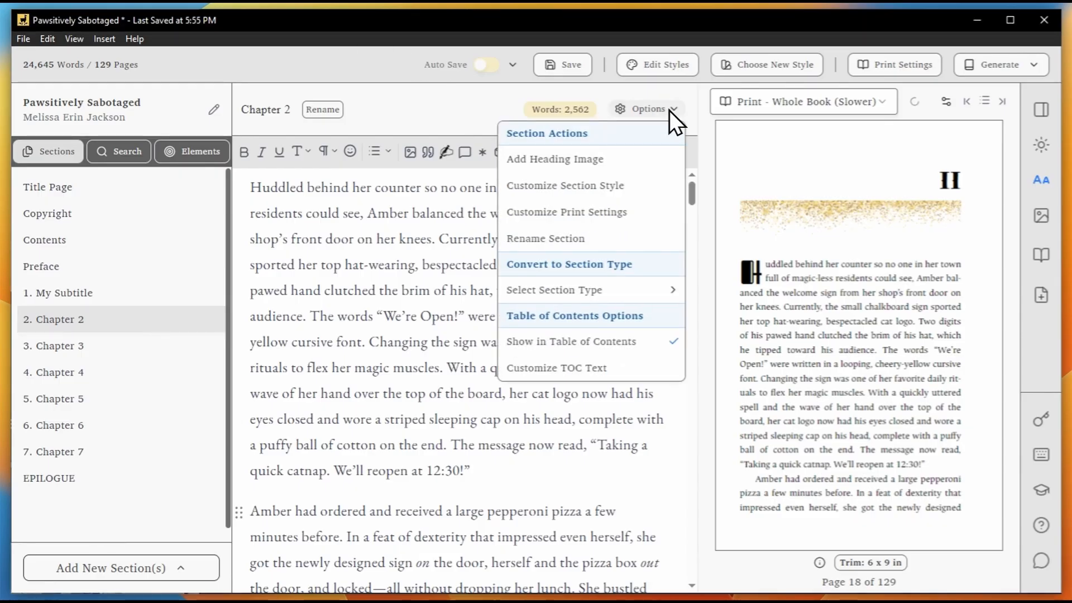
left_click(629, 212)
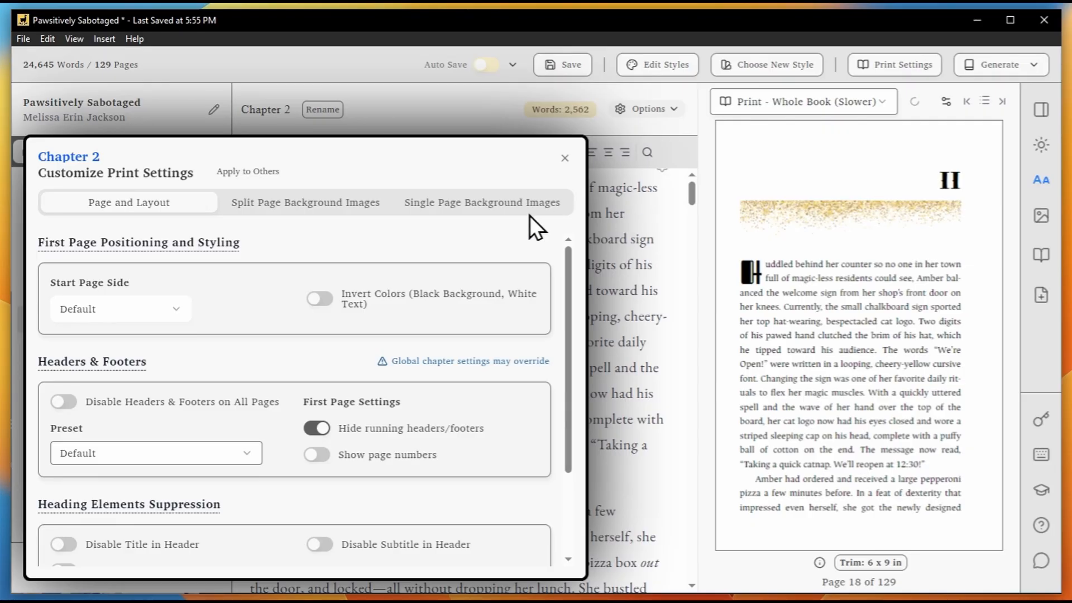
left_click(113, 307)
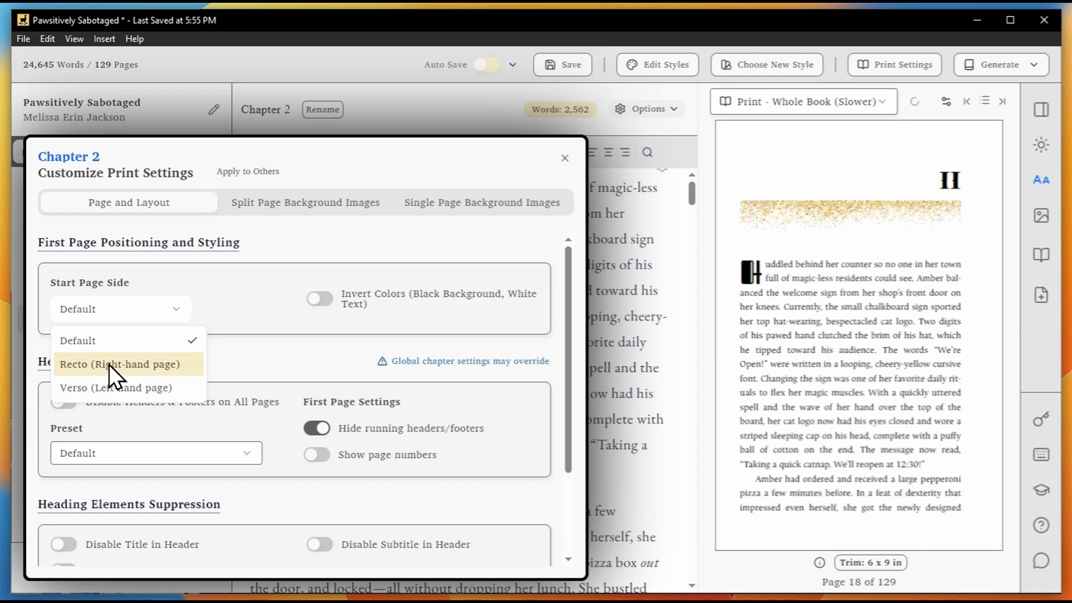
left_click(218, 287)
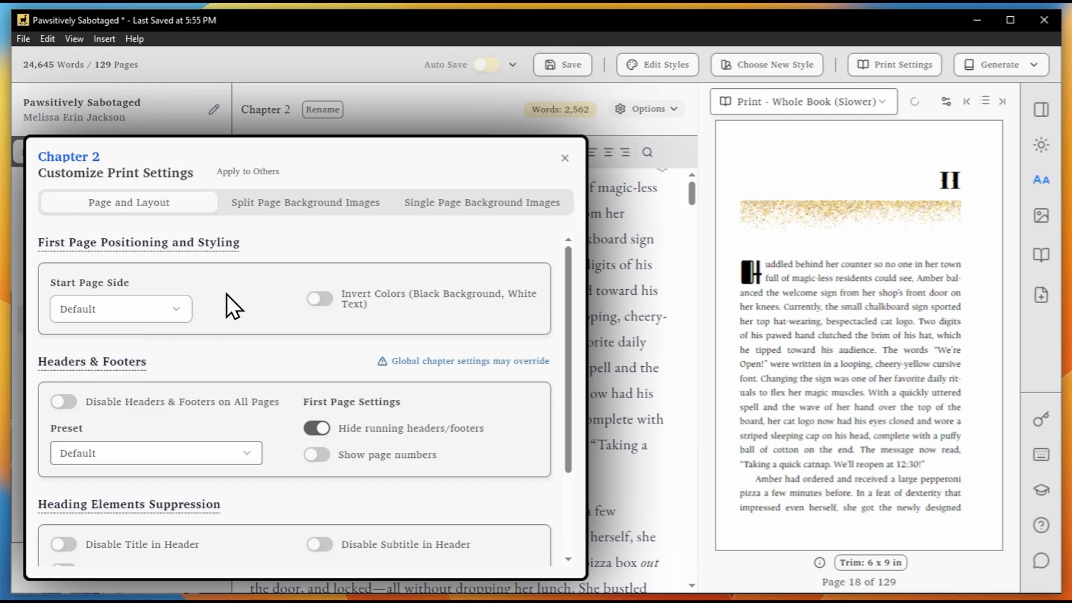
Step: Try inverted colors on Chapter 2's first page, and turn the inversion back off
left_click(321, 304)
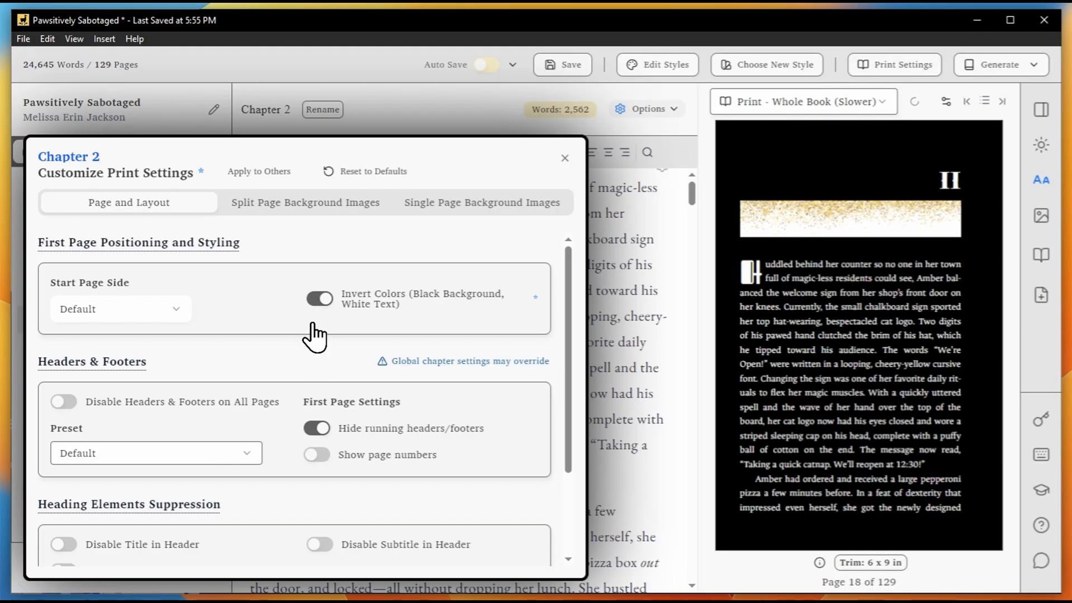
left_click(317, 306)
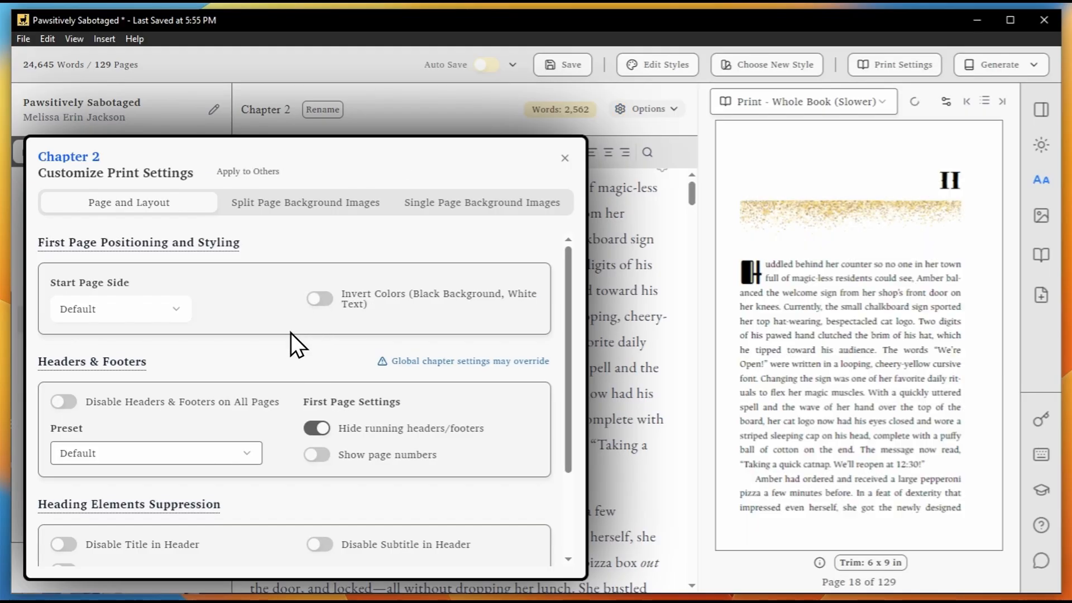
Step: Assign the OnlyPageNumbers header and footer preset to Chapter 2
scroll(283, 340, "down", 1)
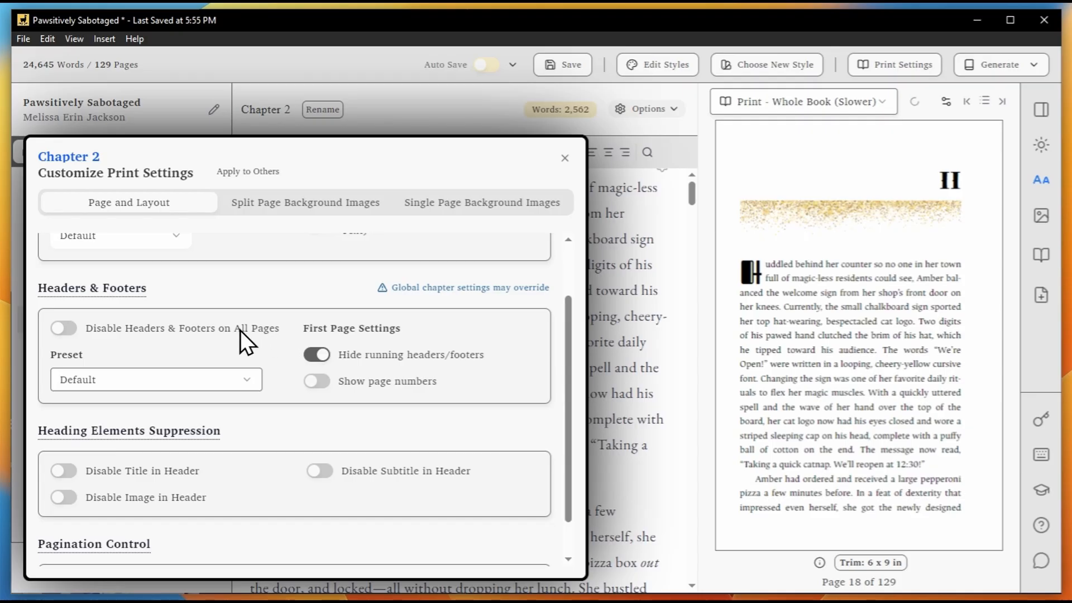
left_click(197, 379)
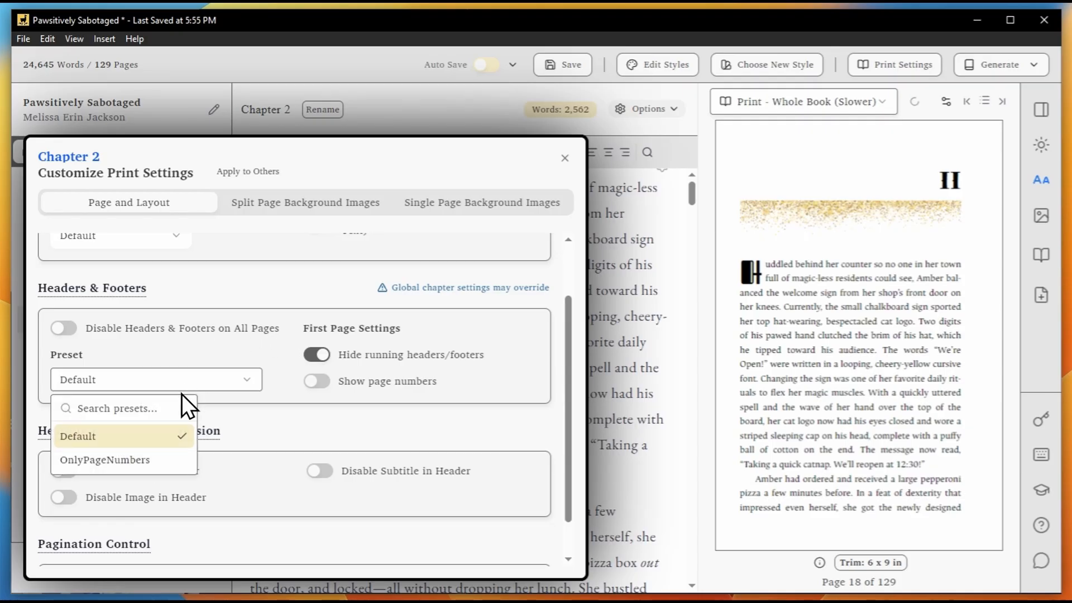
left_click(143, 459)
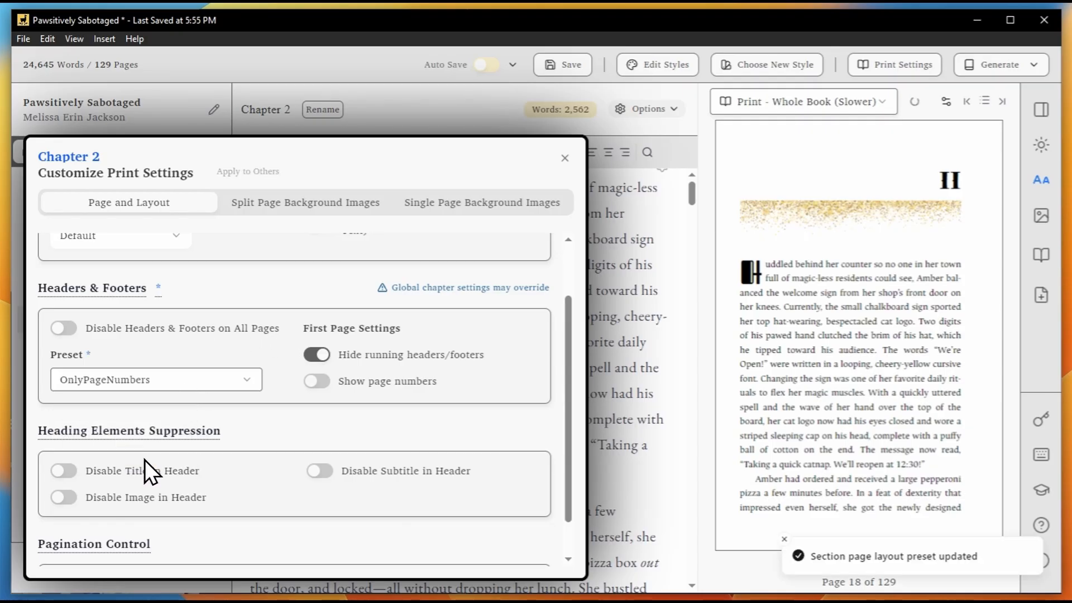
Step: Try showing page numbers on Chapter 2's first page, and turn the option back off
left_click(315, 384)
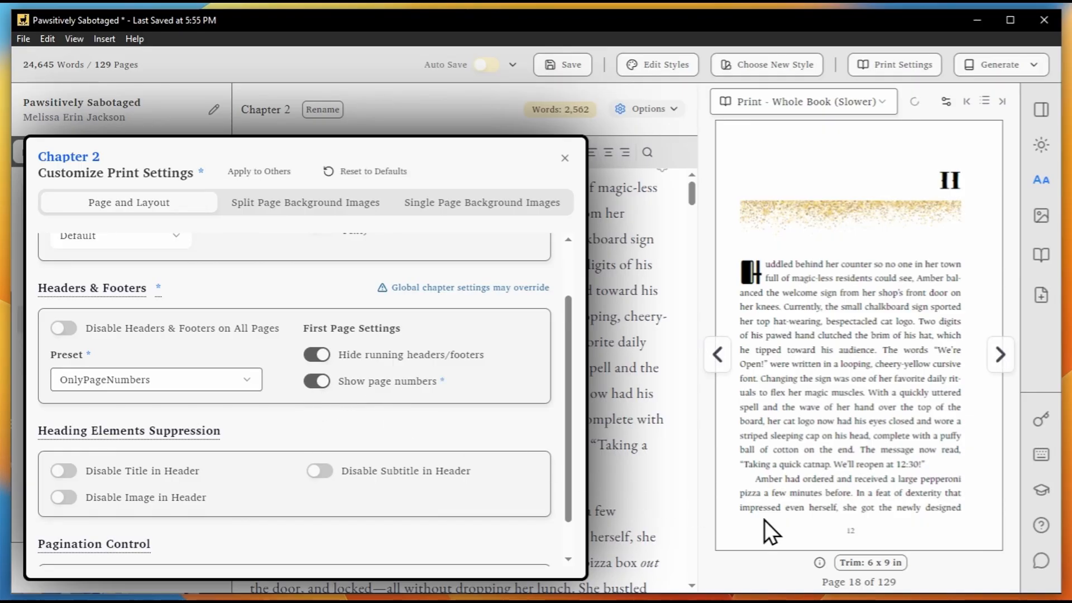
left_click(316, 381)
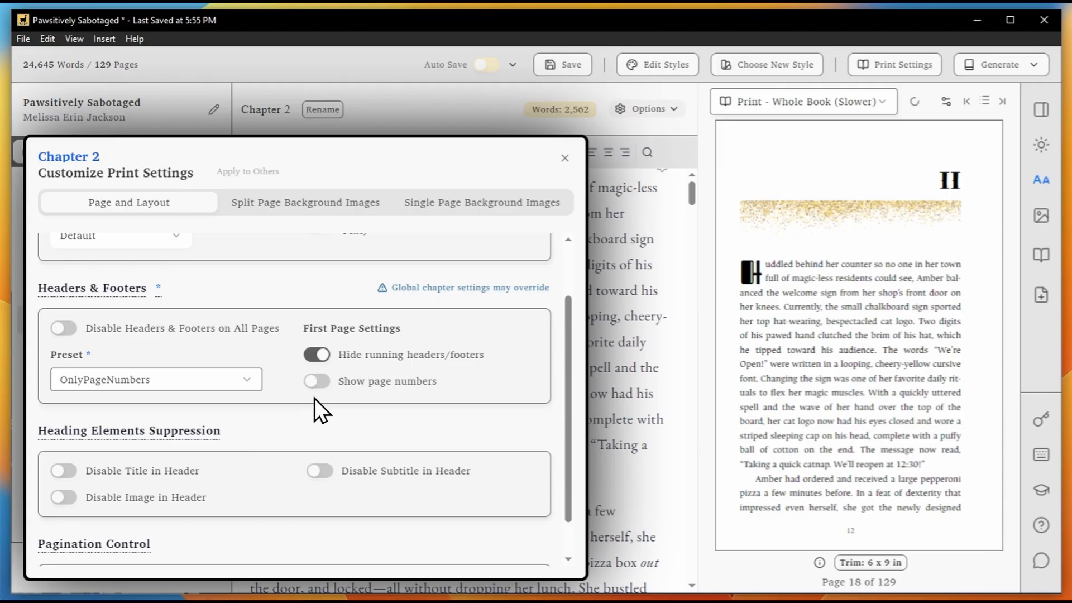
Step: Try disabling the title and image in Chapter 2's heading, and re-enable both
scroll(314, 403, "down", 2)
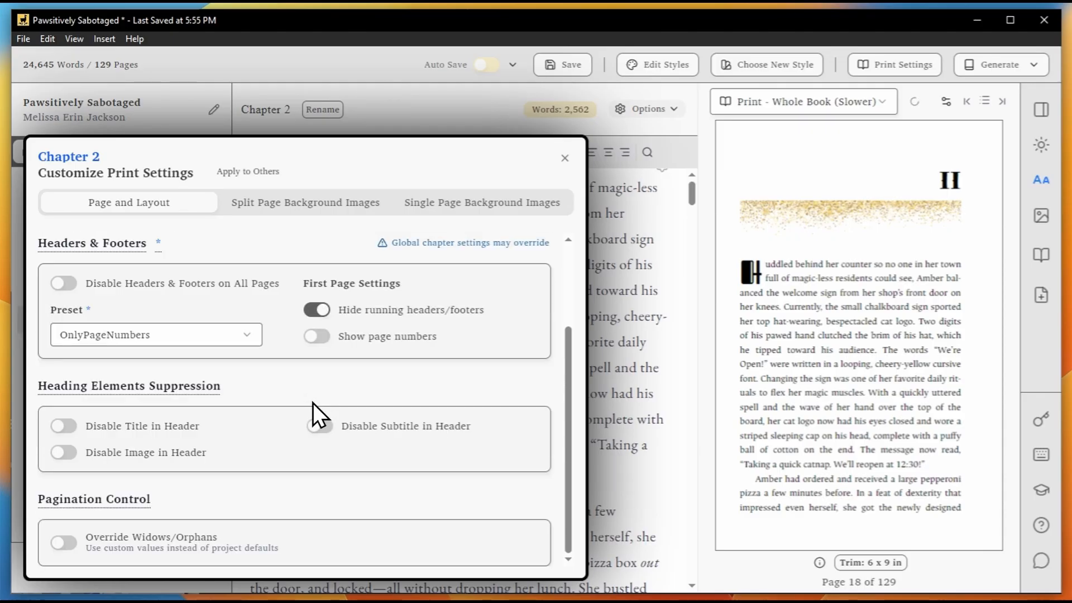
left_click(64, 427)
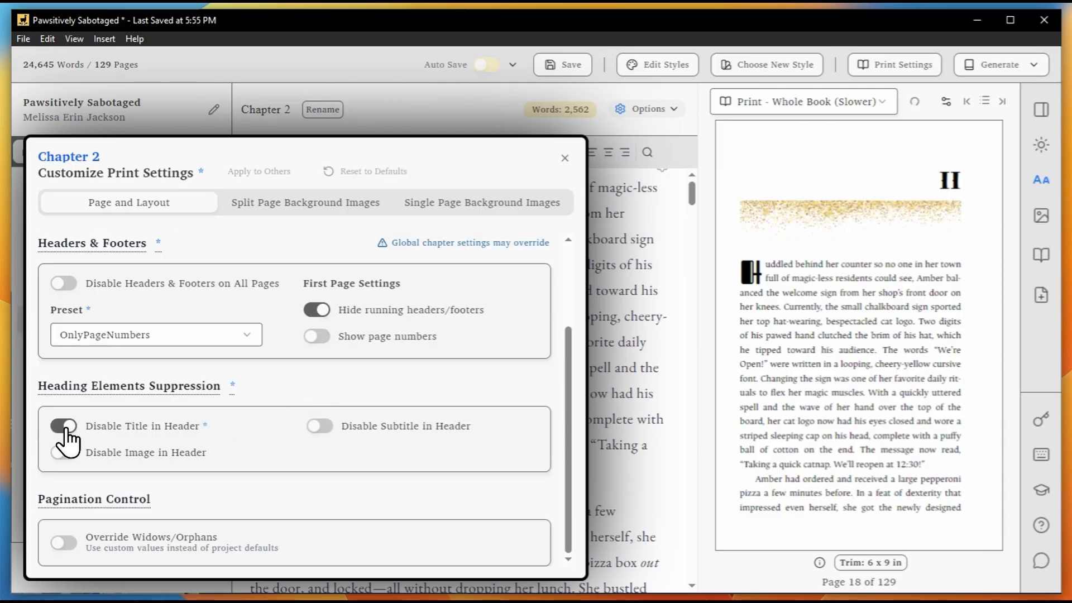
left_click(64, 452)
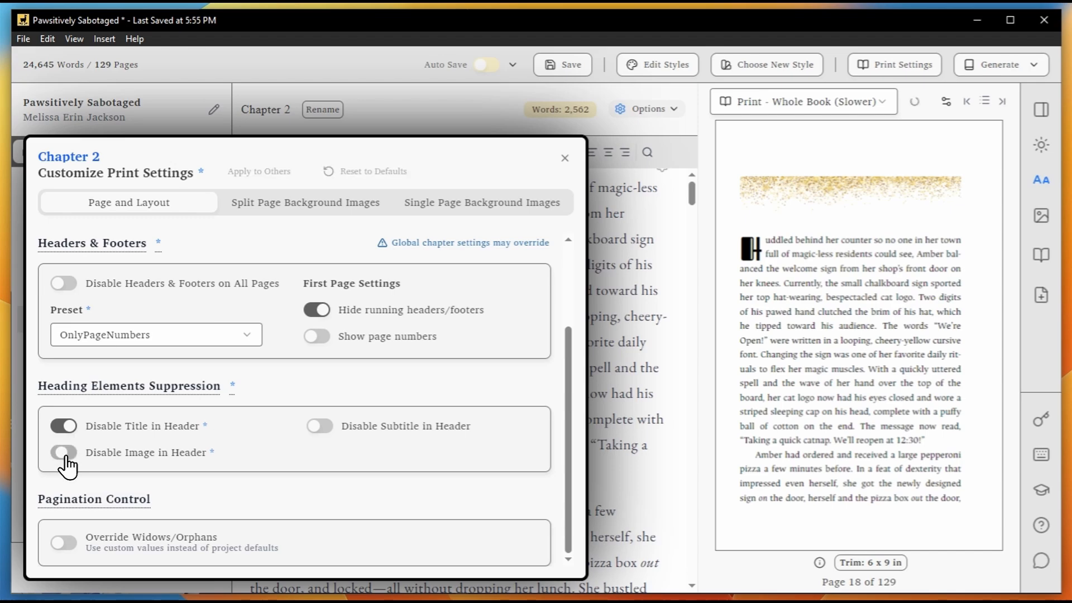
left_click(66, 453)
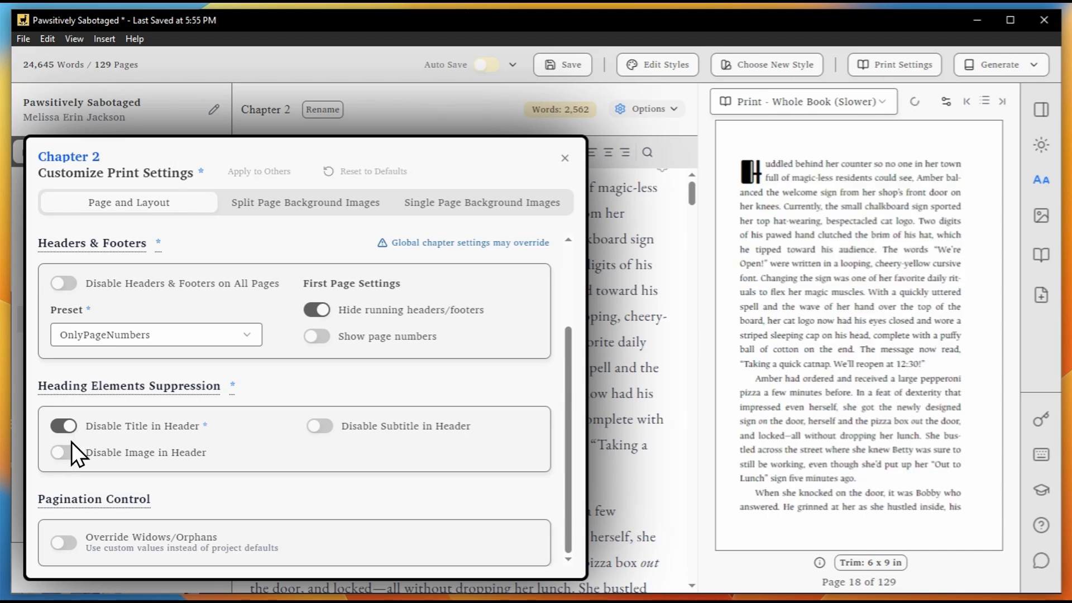
left_click(67, 427)
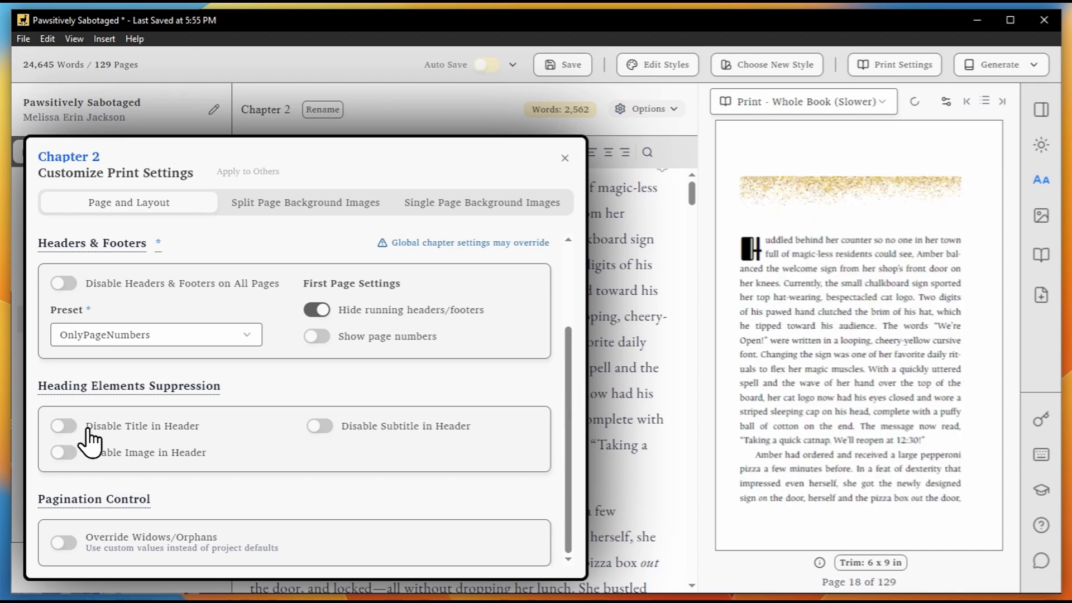
Step: Add the existing image LEFTPAGE_RIGHTPAGE.png as Chapter 2's split page background
left_click(291, 206)
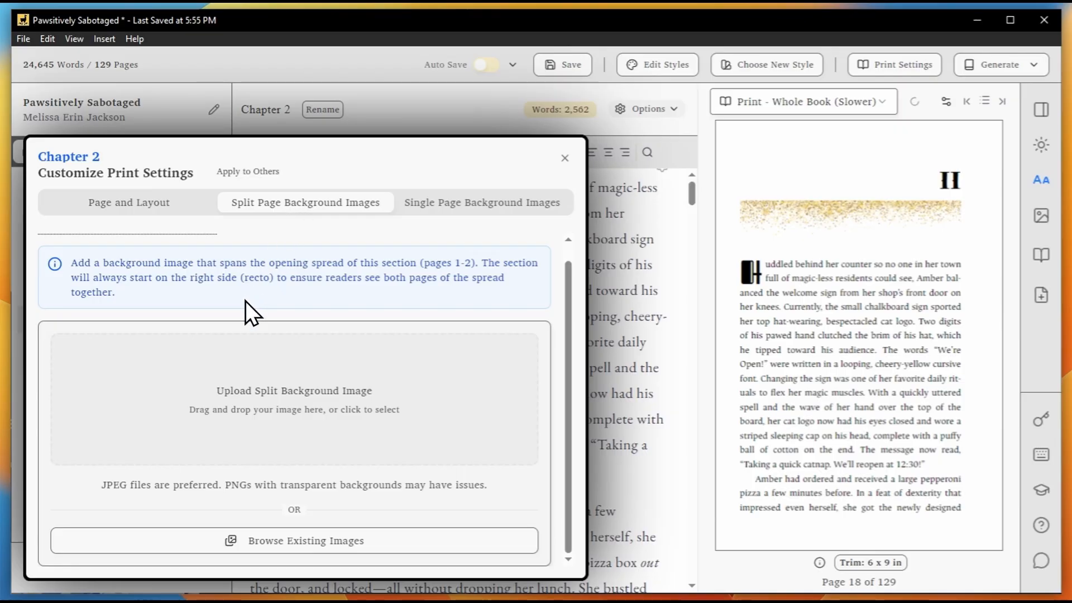
left_click(260, 540)
left_click(437, 335)
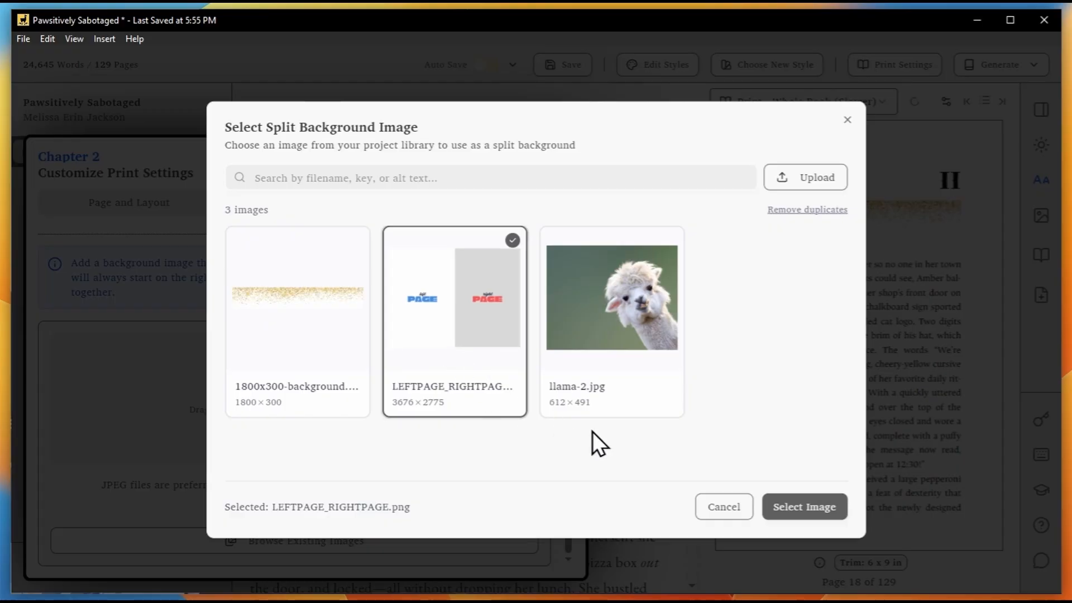
left_click(796, 509)
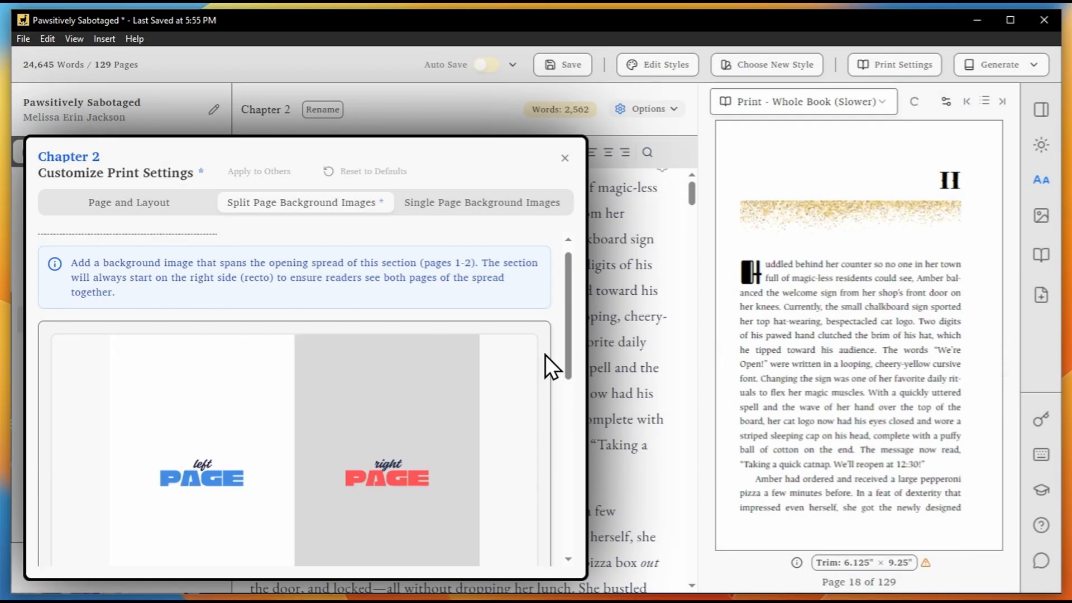
Step: Examine the split background on both pages of Chapter 2's opening spread, along with the image's dimensions and print quality information
left_click_drag(568, 305, 571, 343)
mouse_move(840, 340)
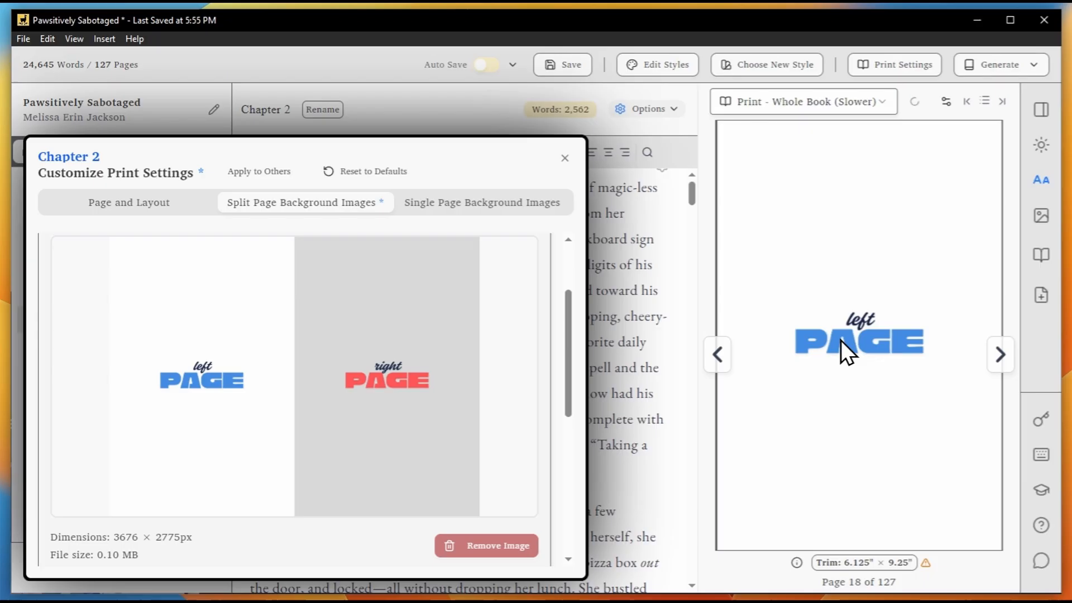
left_click(991, 356)
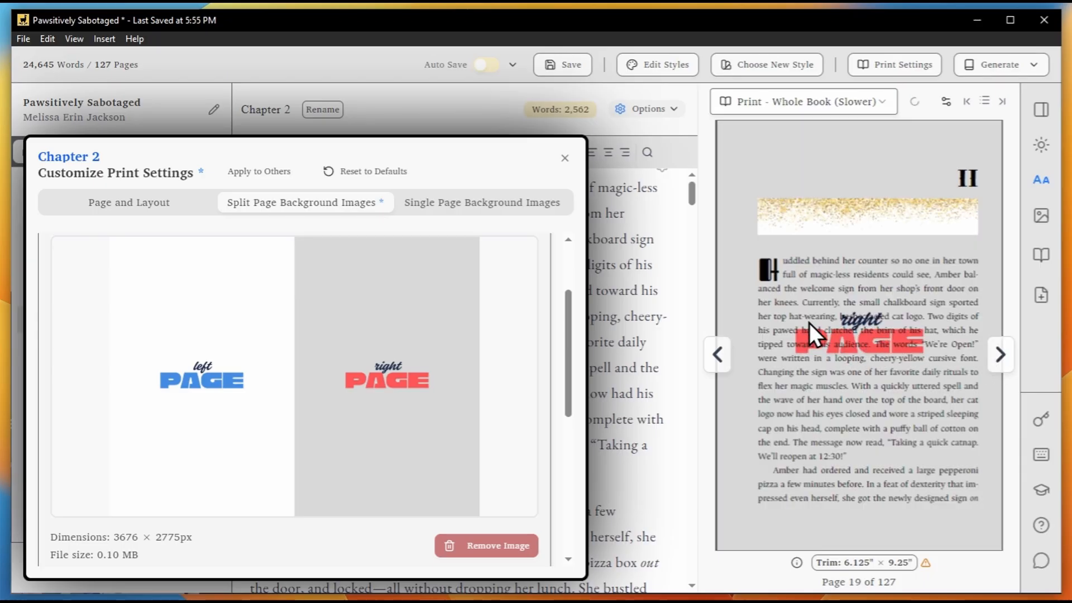
left_click_drag(565, 356, 578, 403)
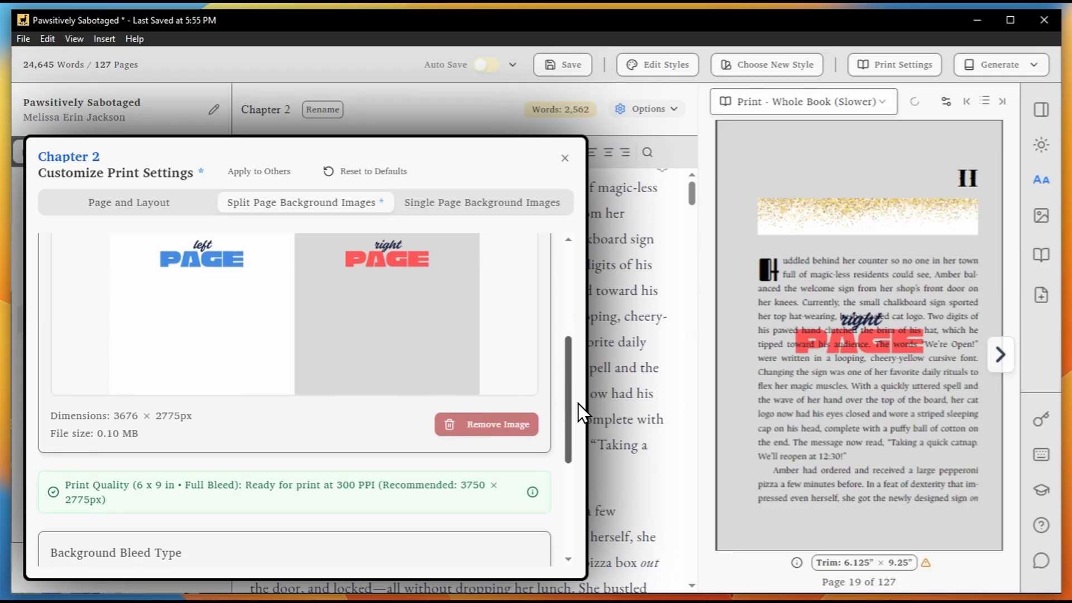
left_click(718, 355)
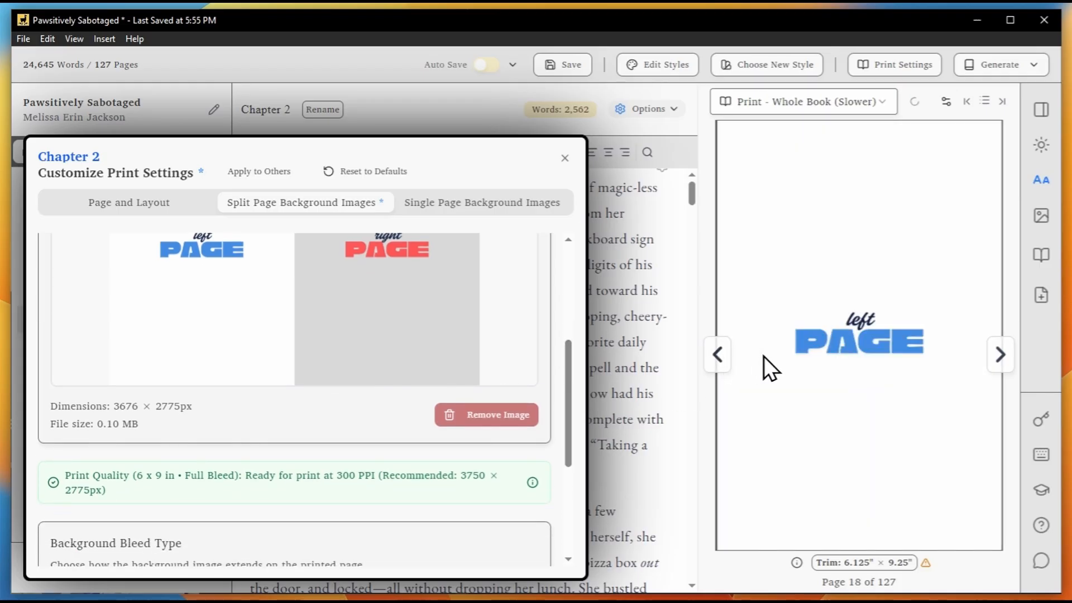
left_click(1000, 354)
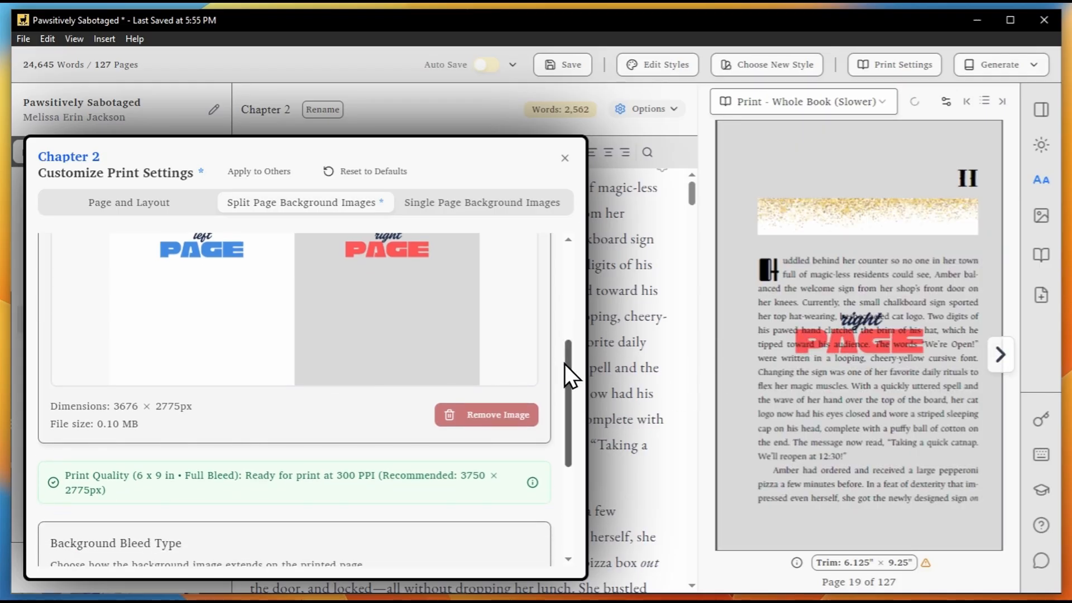
left_click_drag(566, 365, 571, 343)
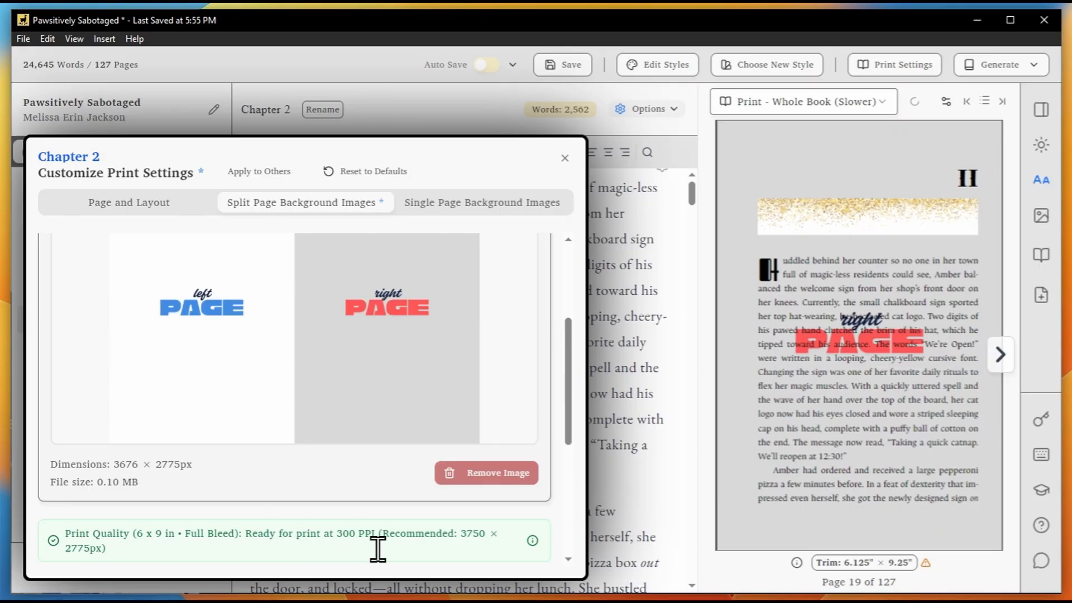
Step: Review the recommended pixel dimensions for Chapter 2's split page background, and remove its image
left_click_drag(461, 534, 105, 544)
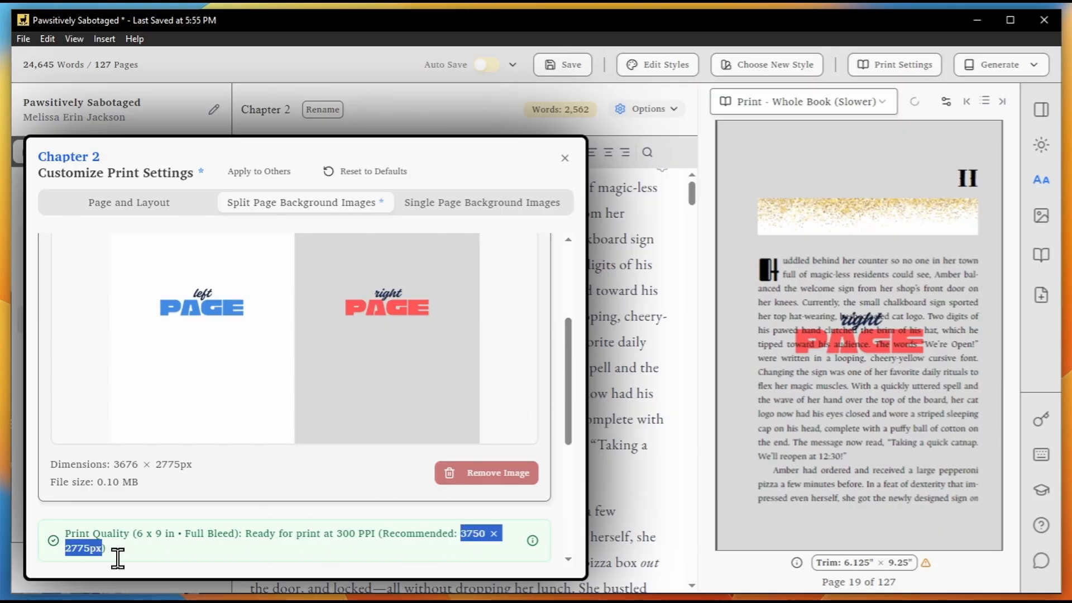
left_click(237, 545)
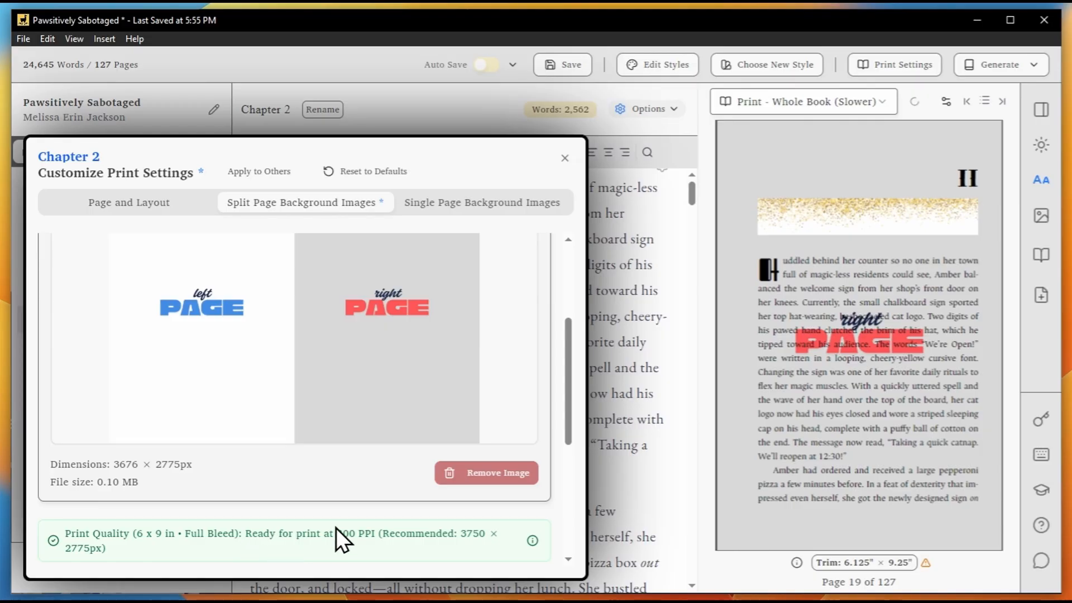
left_click(488, 475)
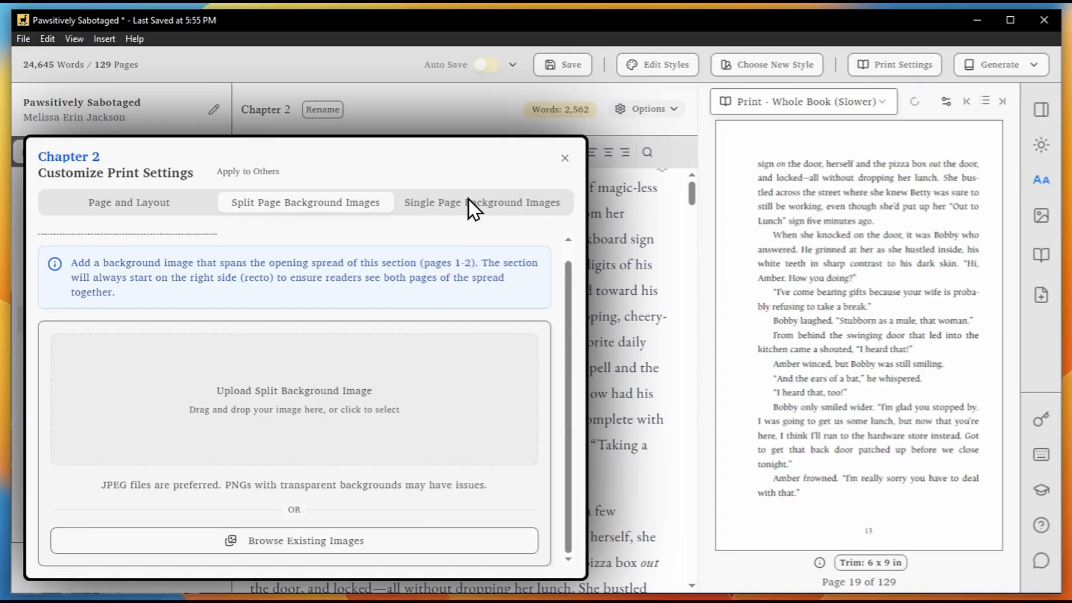
Step: Add the existing white alpaca photo as the single page background image for page 1 of Chapter 2
left_click(468, 201)
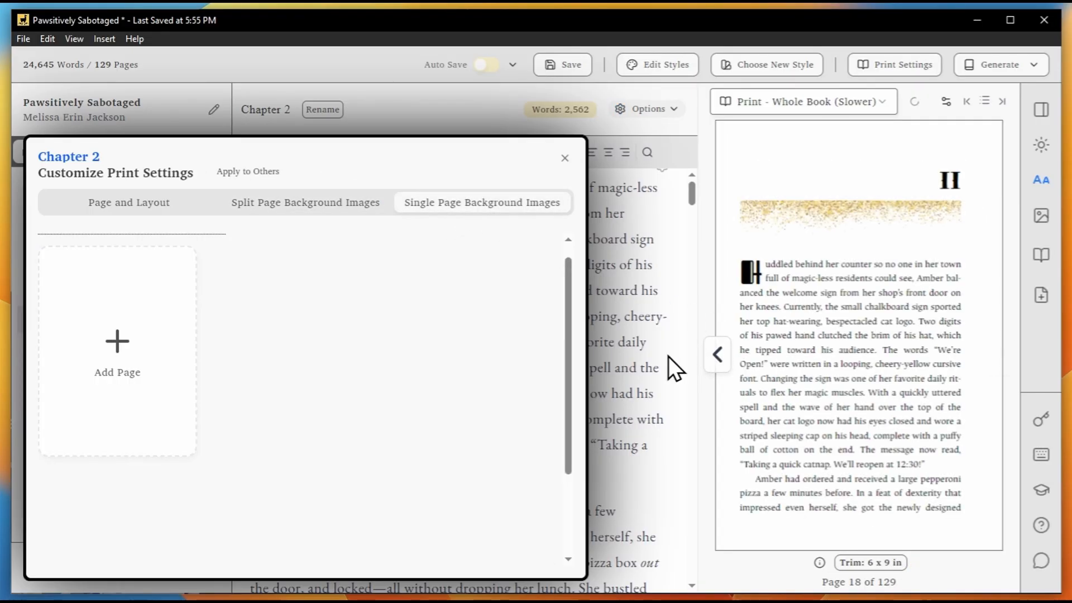
left_click(178, 363)
scroll(311, 510, "down", 1)
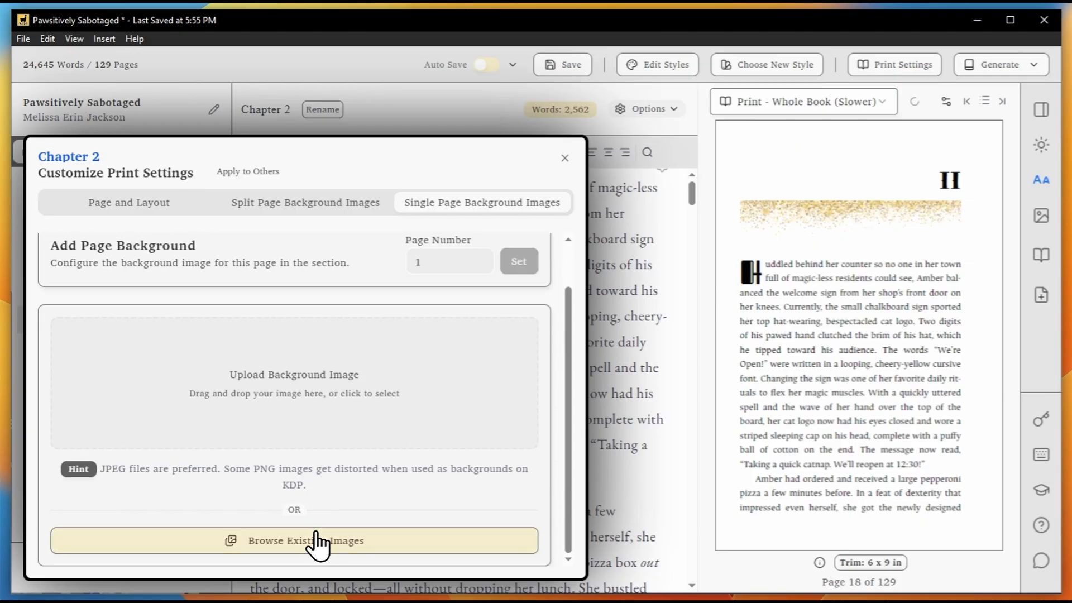
left_click(316, 539)
left_click(670, 377)
left_click(779, 507)
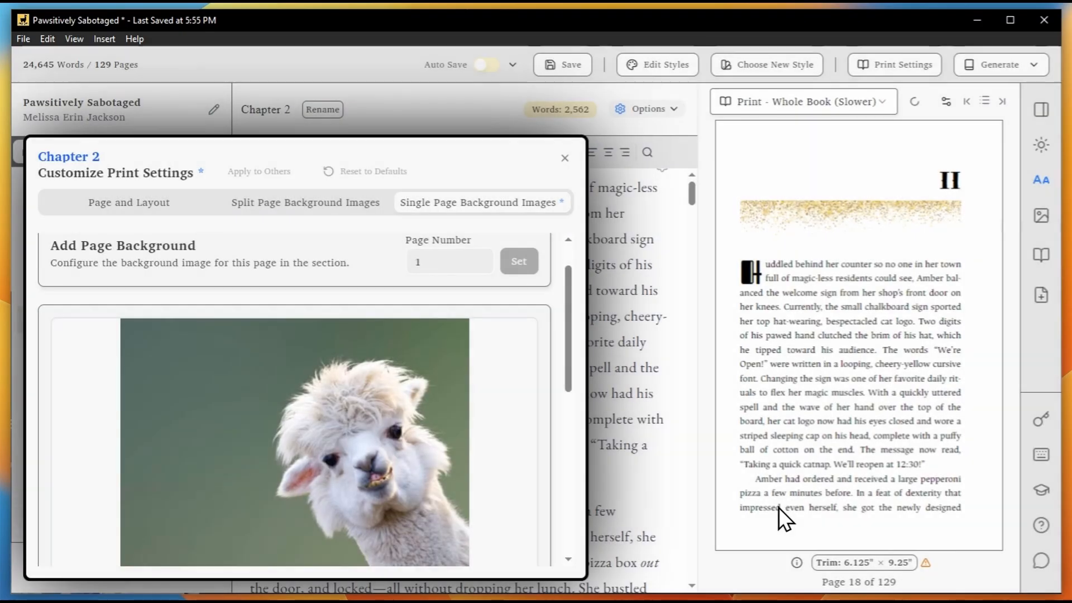
Step: Set the page 1 background's fill type to Fill, and return to the grid of single page backgrounds
scroll(513, 431, "down", 4)
scroll(513, 431, "down", 4)
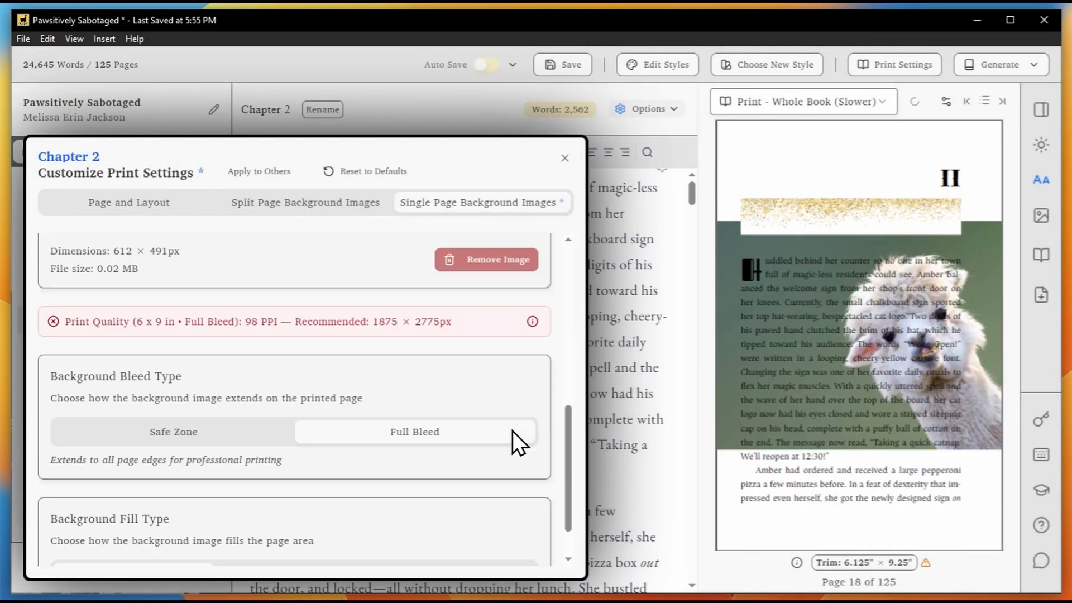
left_click(464, 513)
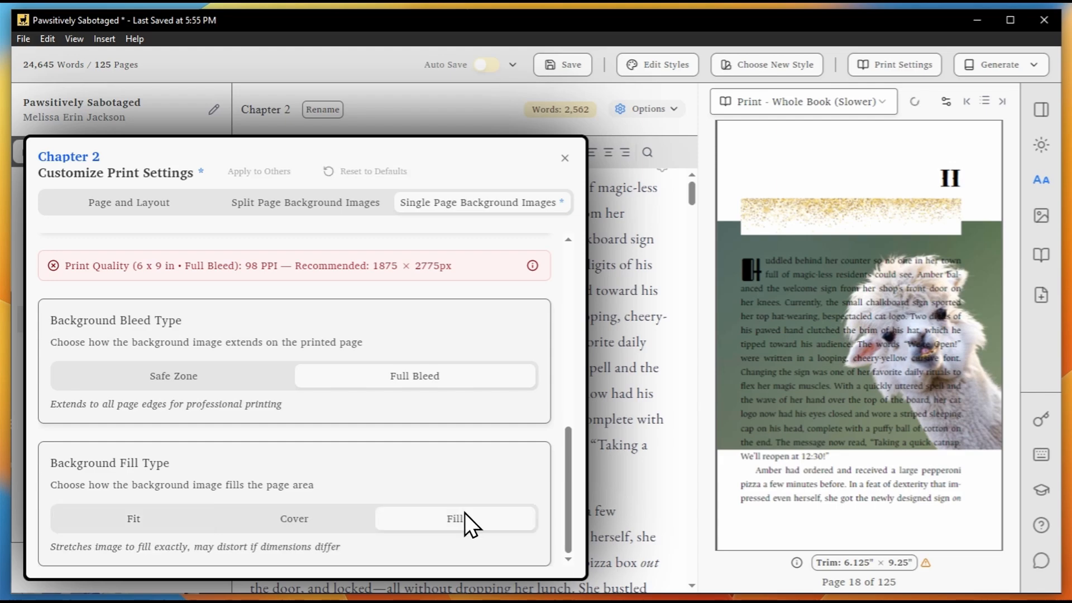
scroll(476, 465, "up", 8)
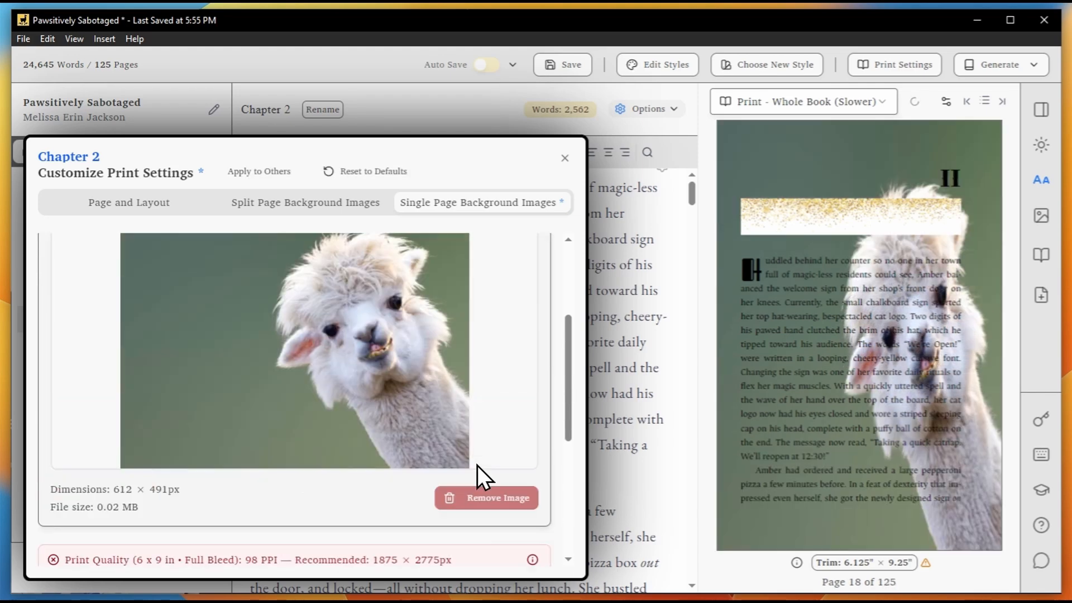
scroll(476, 465, "up", 1)
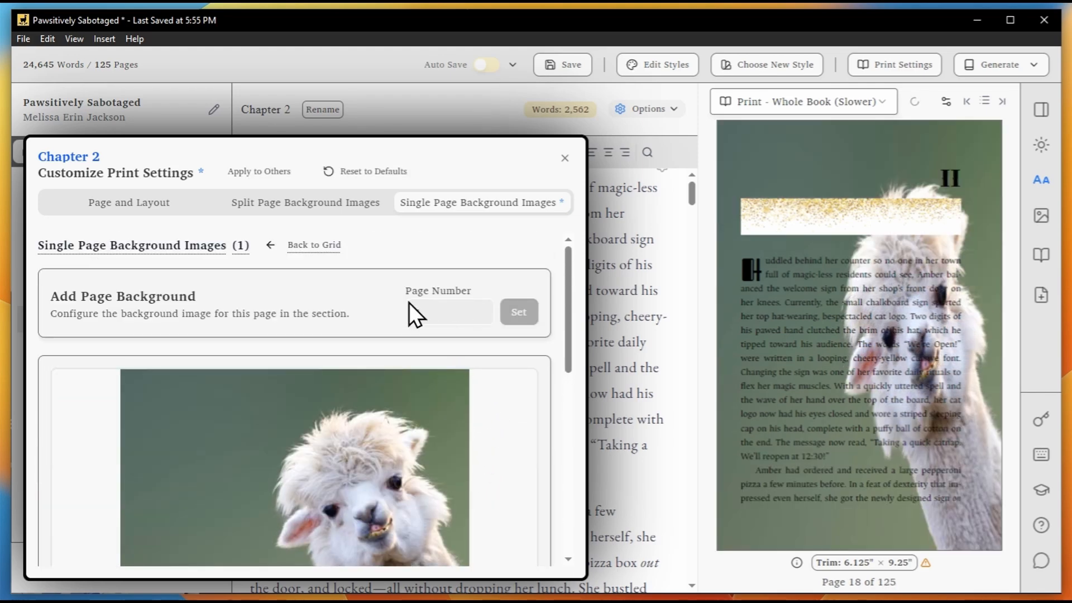
left_click(327, 247)
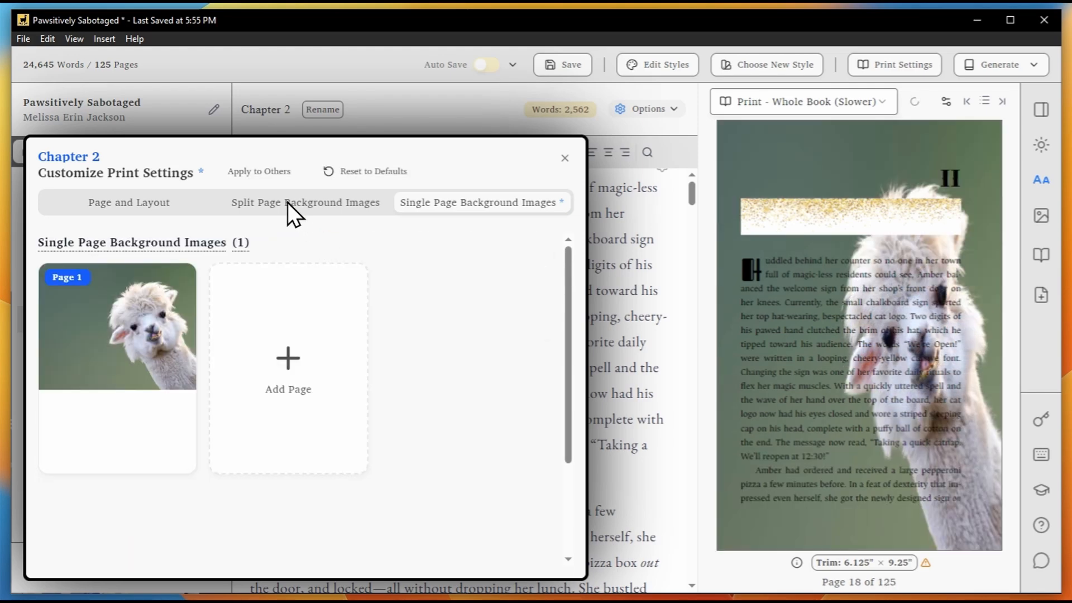
Step: Review which of Chapter 2's print settings can be applied to other sections, and hide the unchanged ones
left_click(258, 173)
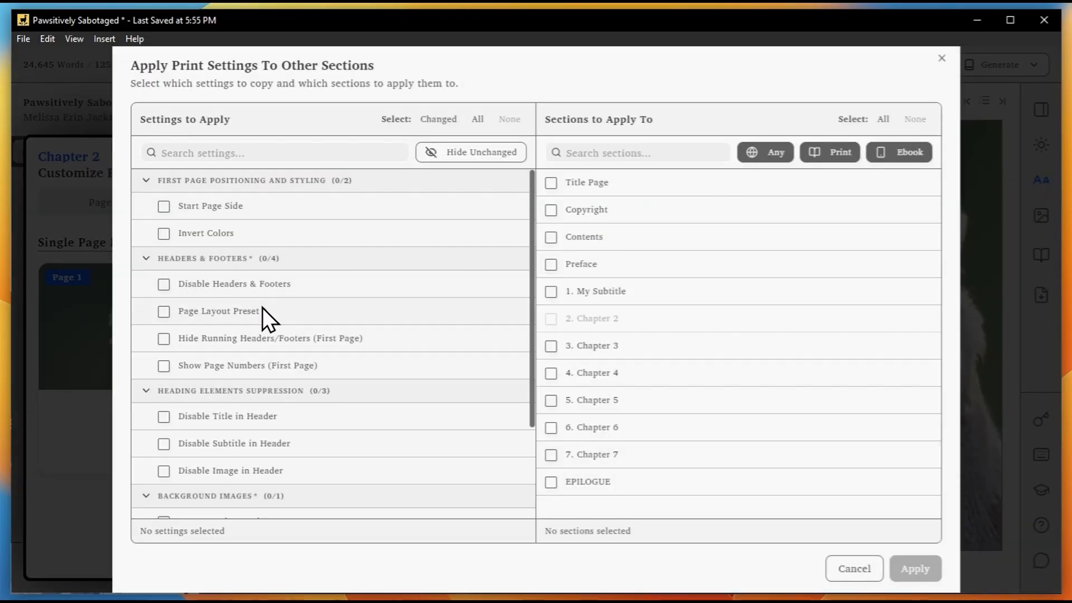
scroll(312, 454, "down", 1)
scroll(313, 467, "down", 1)
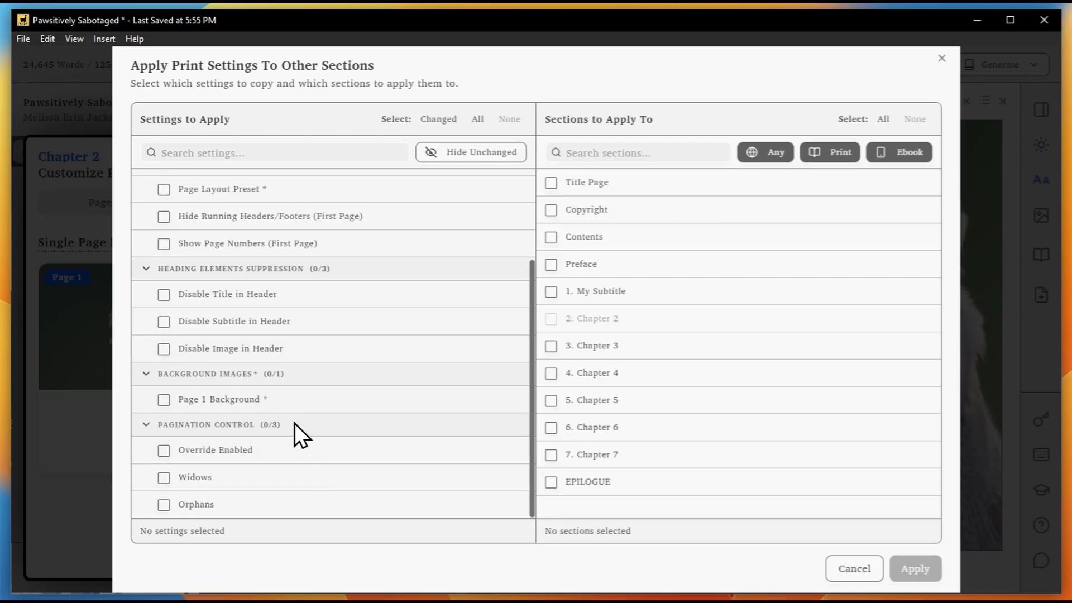
left_click(482, 159)
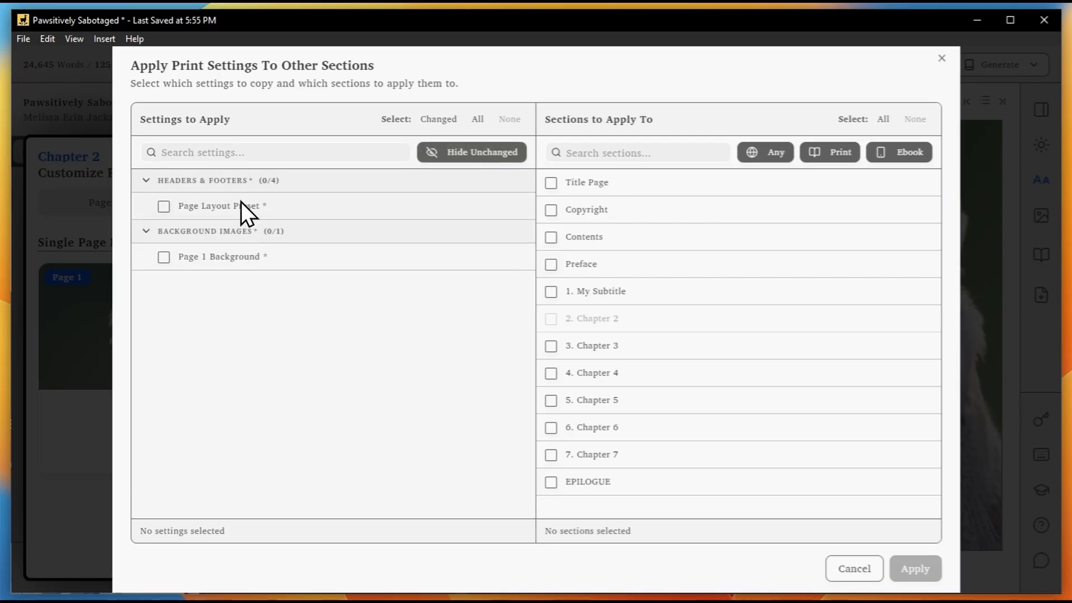
Step: Try selecting Page Layout Preset and Page 1 Background for copying to Chapters 5, 6 and 7, and cancel without applying
left_click(222, 211)
left_click(231, 258)
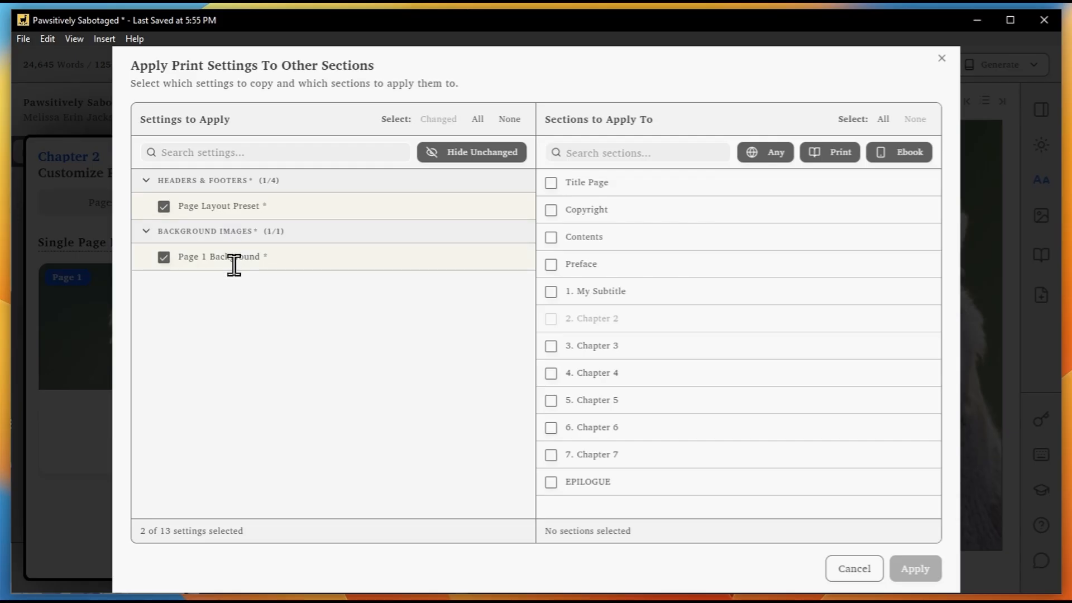
left_click(589, 401)
left_click(591, 427)
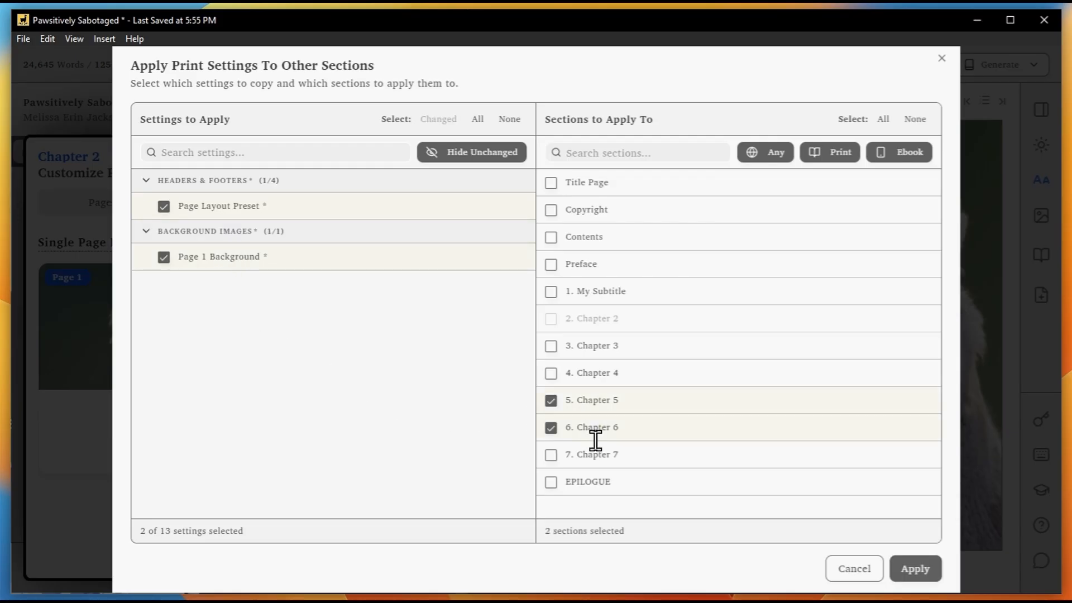
left_click(584, 447)
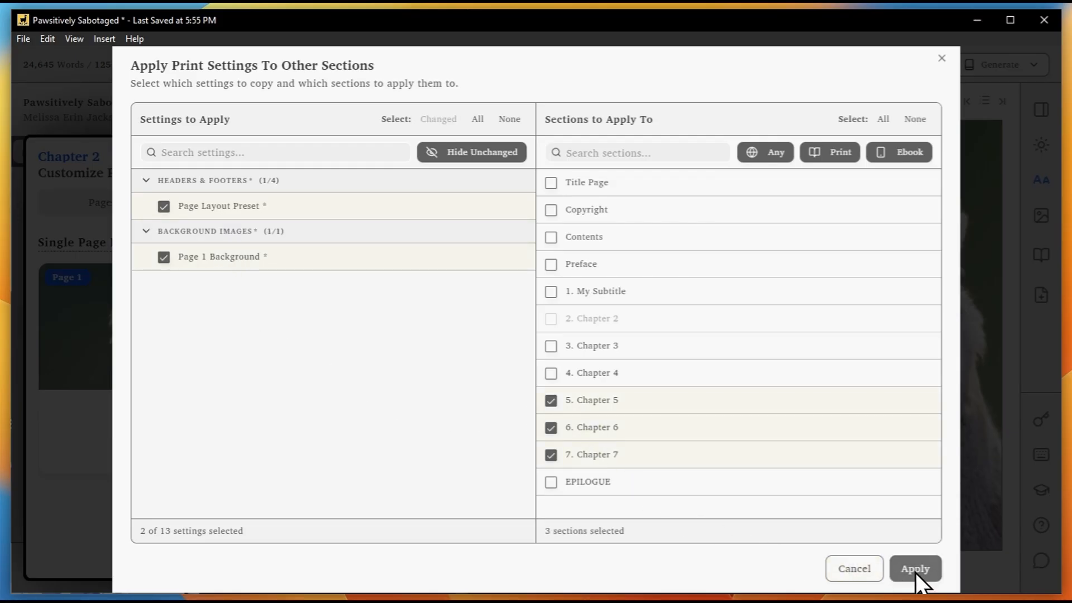
left_click(853, 571)
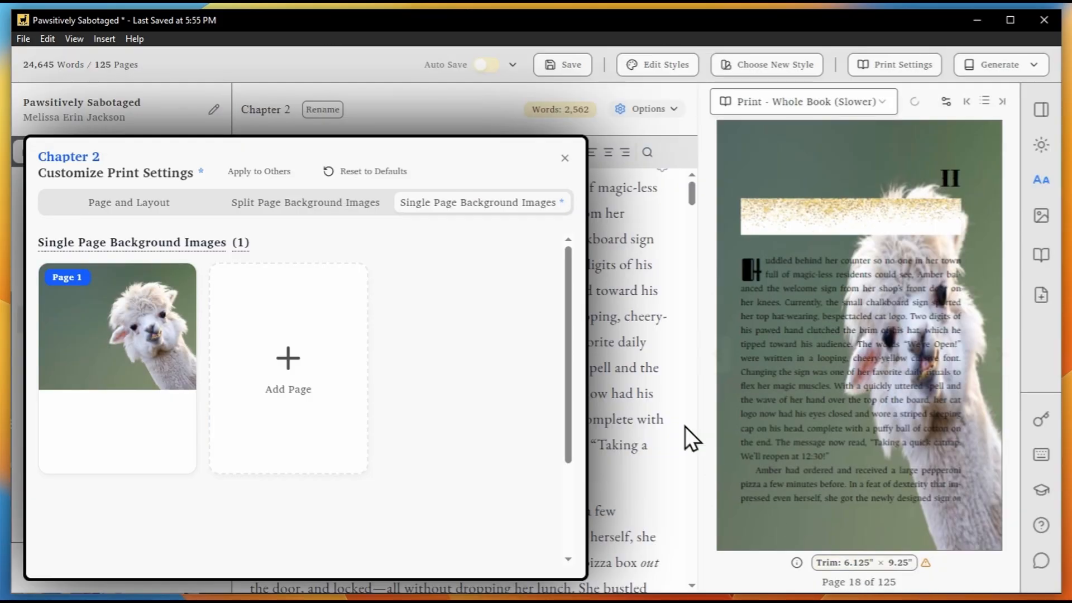